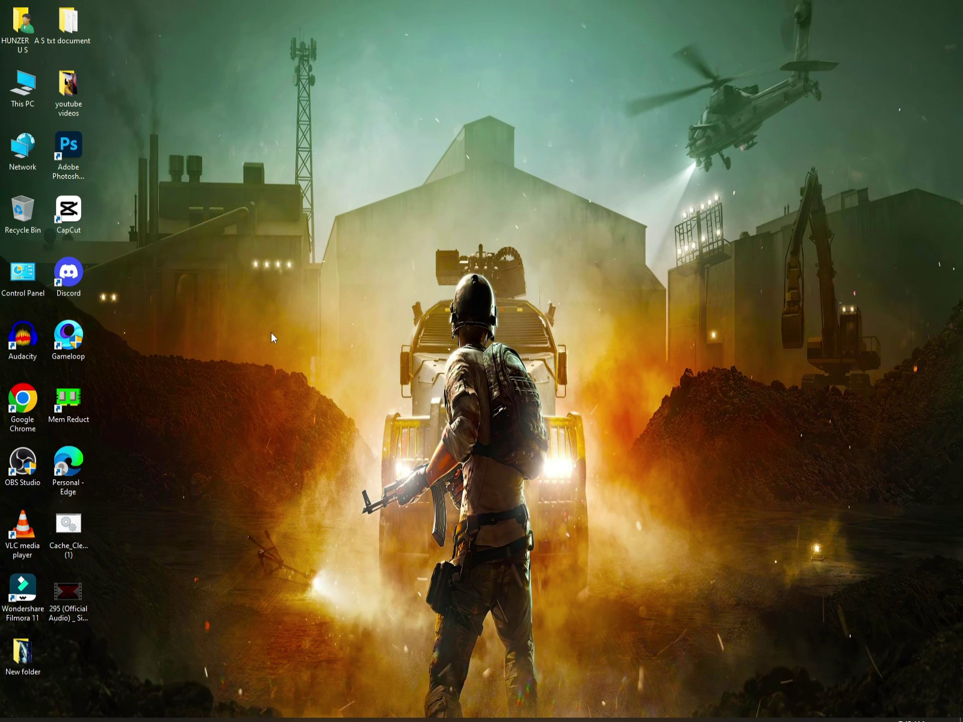
- Set the Gameloop shortcut to run as an administrator and in Windows 7 compatibility mode, and apply the changes
right_click(76, 347)
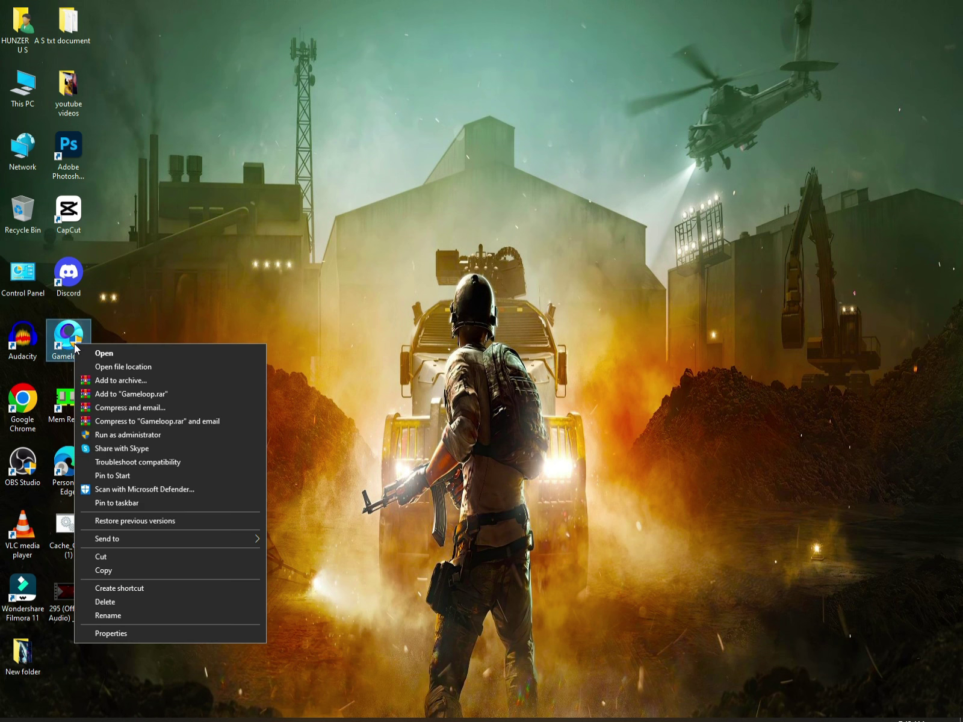
left_click(151, 631)
left_click(270, 386)
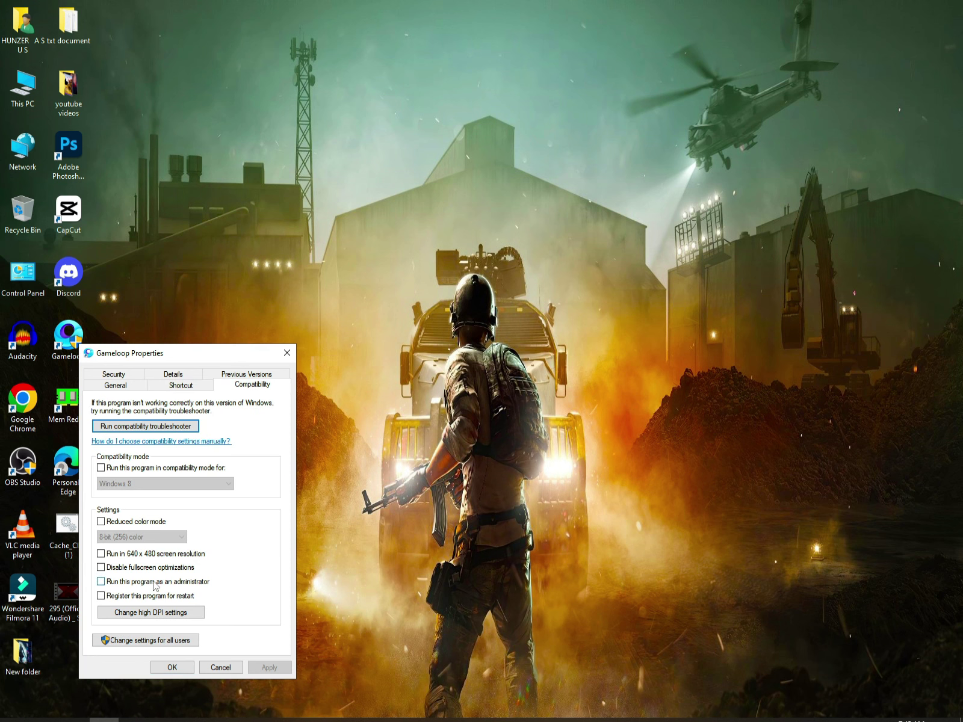
left_click(122, 584)
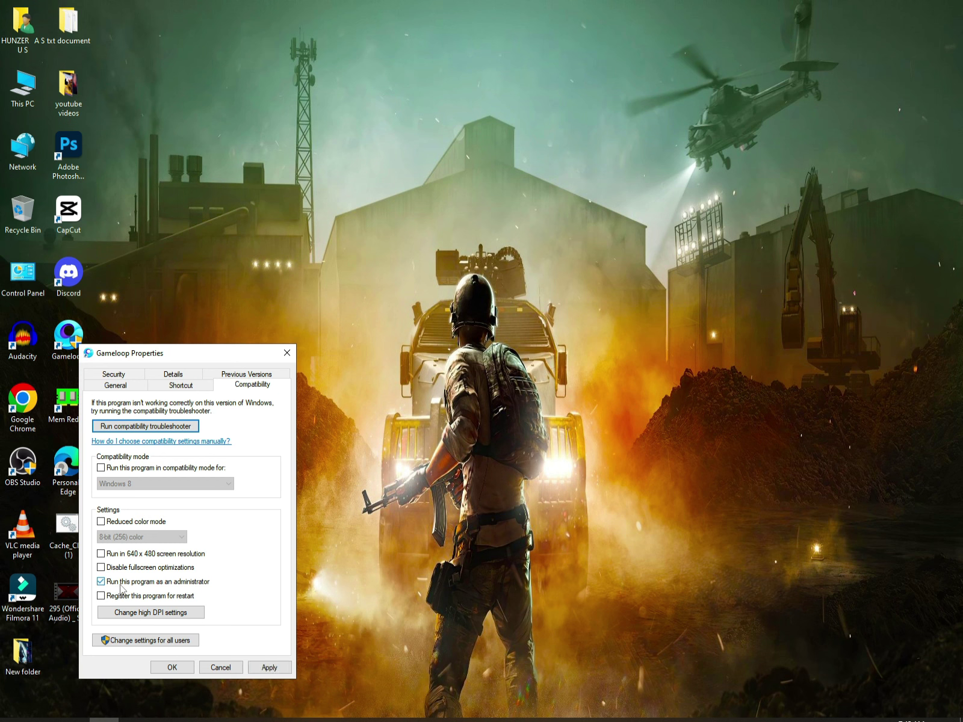
left_click(124, 469)
left_click(166, 484)
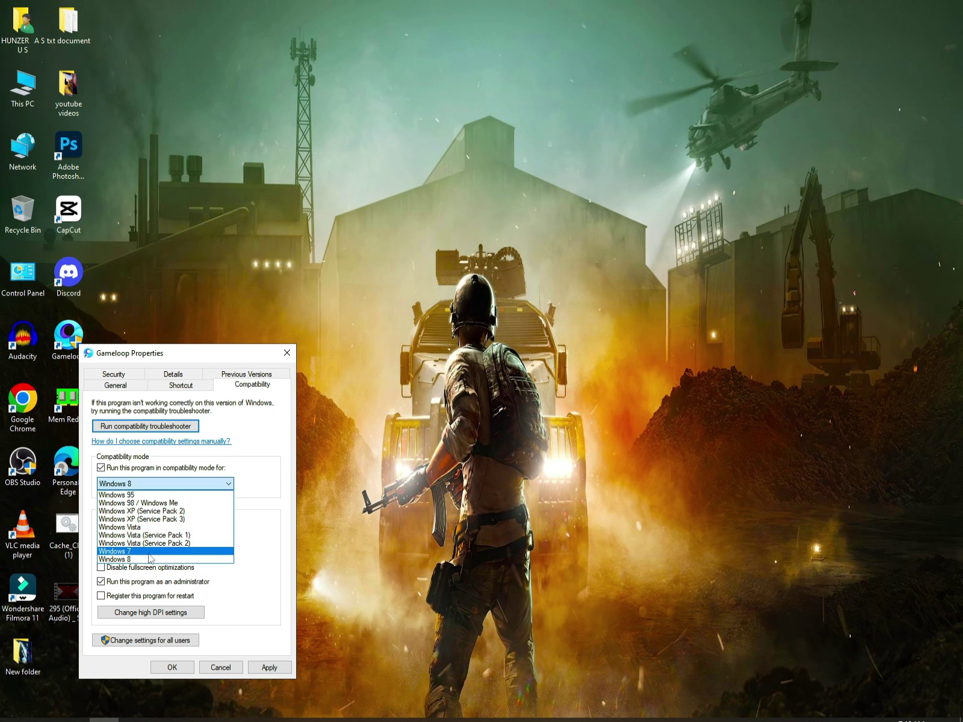
left_click(148, 551)
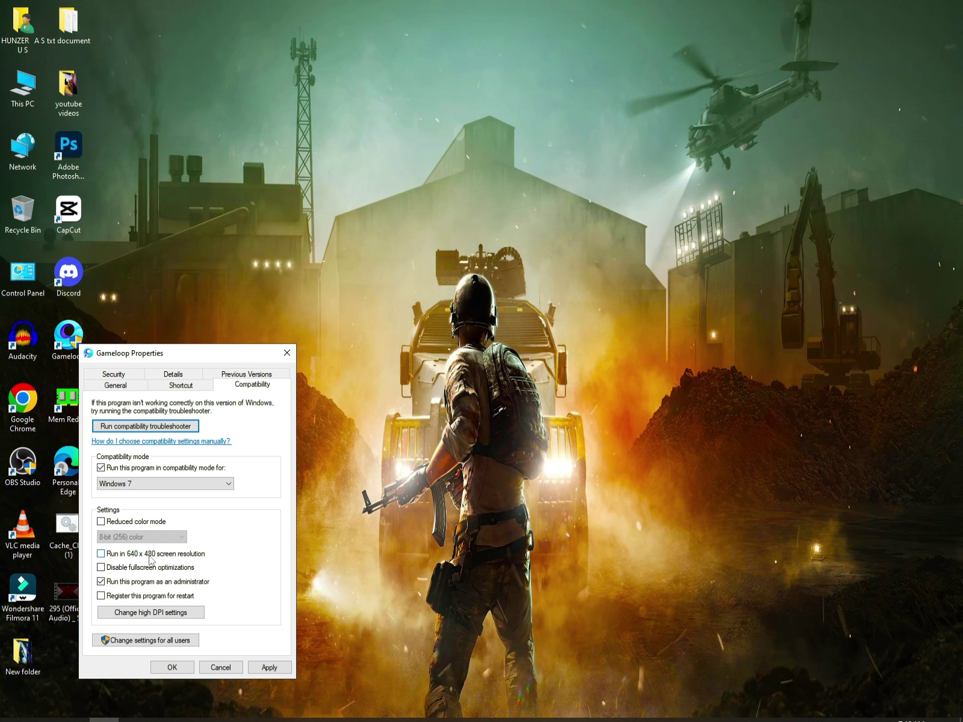
left_click(281, 667)
left_click(172, 667)
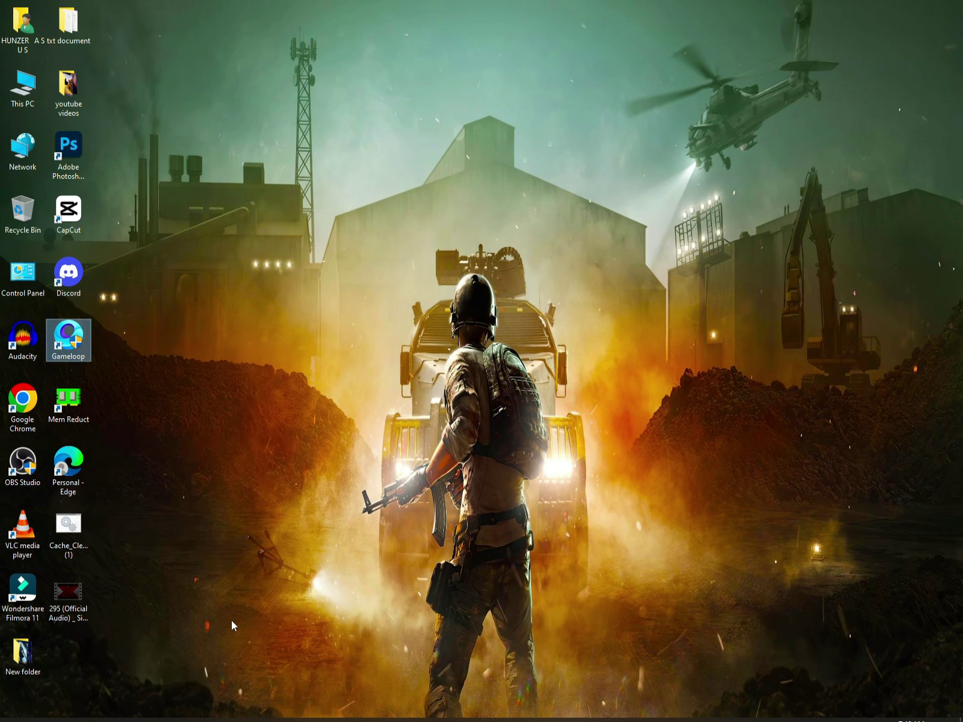
- Launch Gameloop as administrator and run its update check
right_click(79, 347)
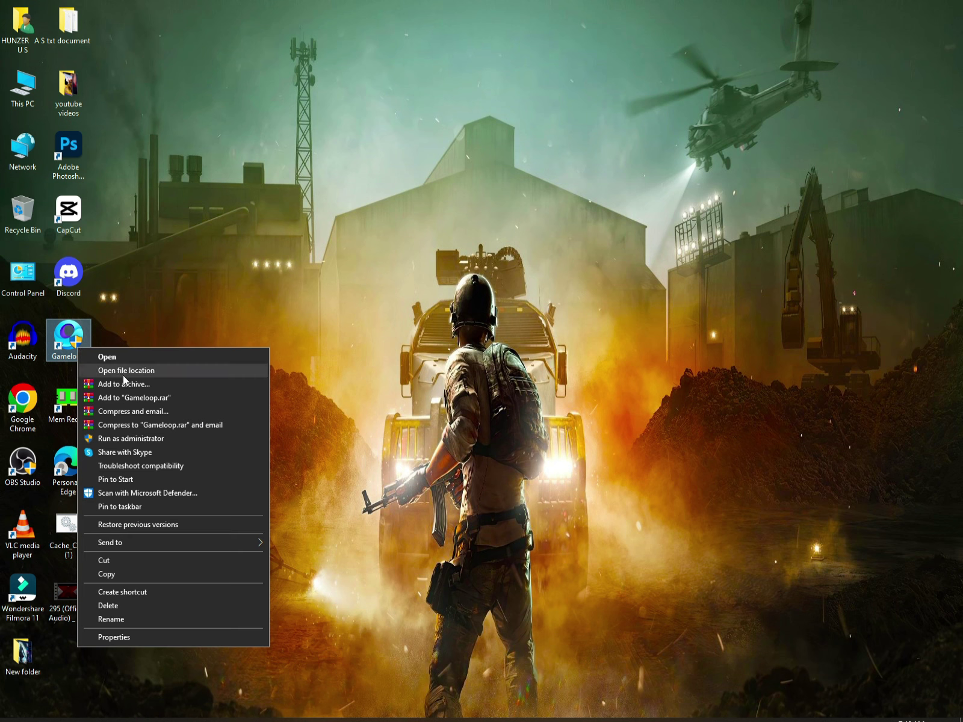
left_click(142, 439)
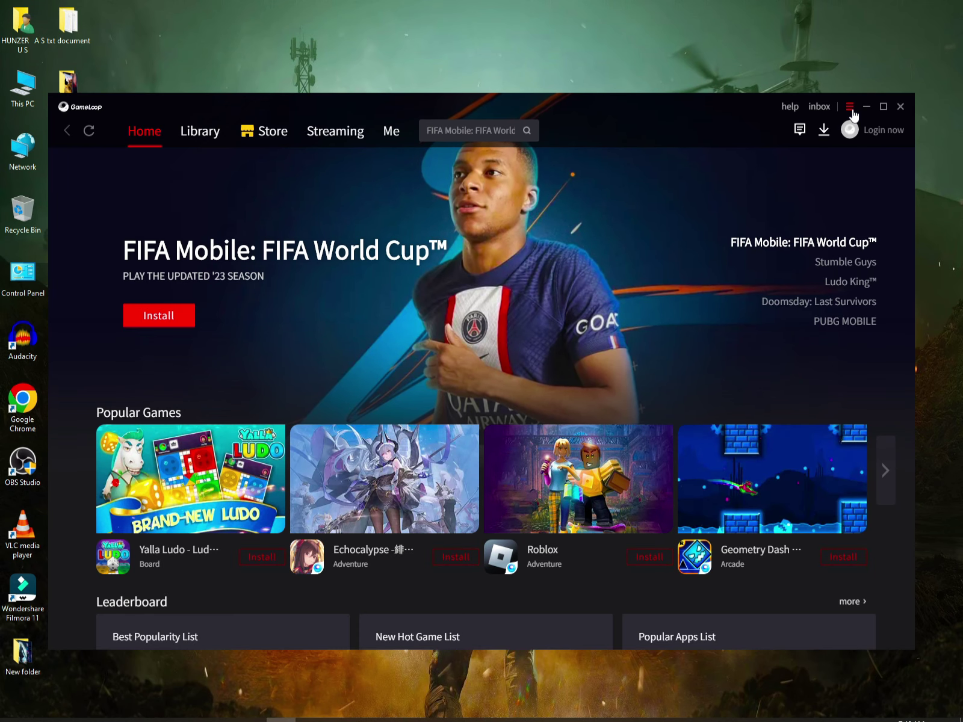
left_click(851, 109)
left_click(820, 128)
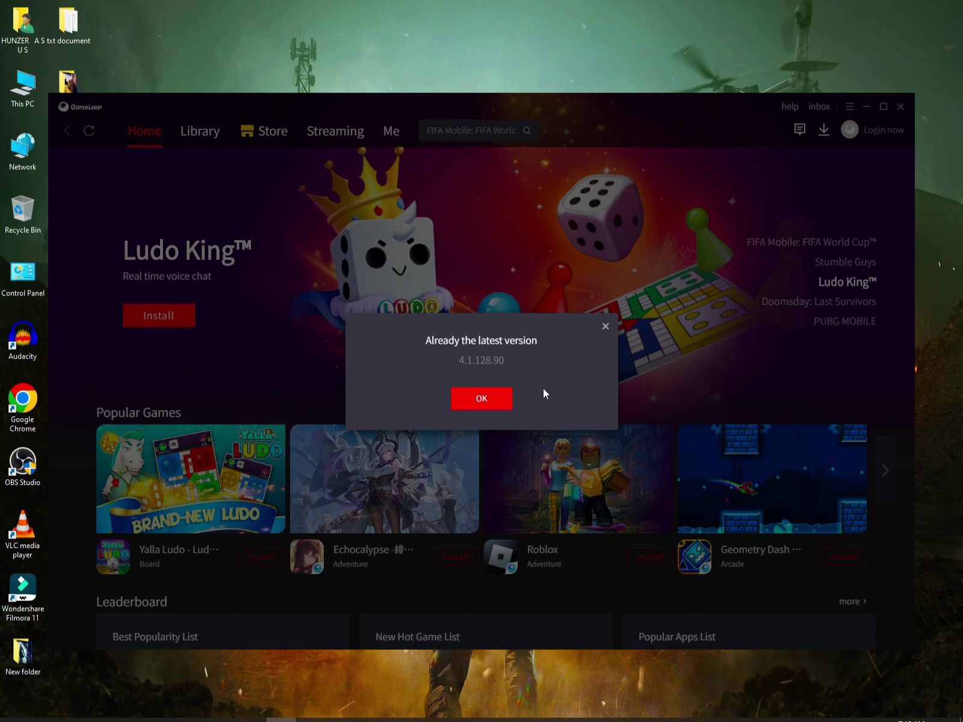
left_click(502, 397)
- Open Gameloop's settings and check the Country/District choice in the basic options
left_click(850, 109)
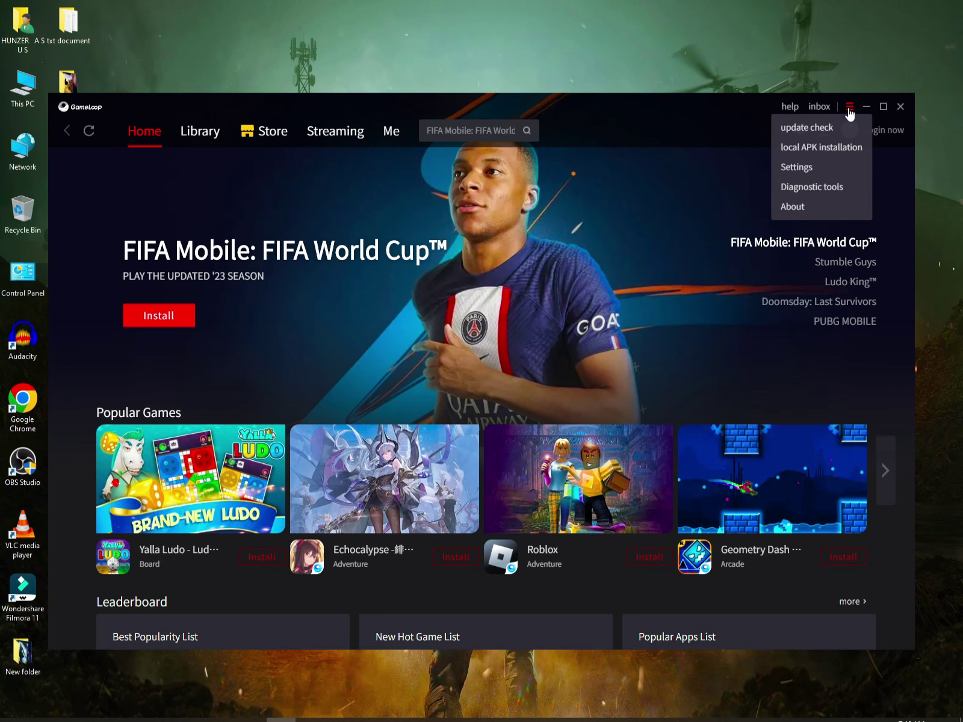
left_click(837, 175)
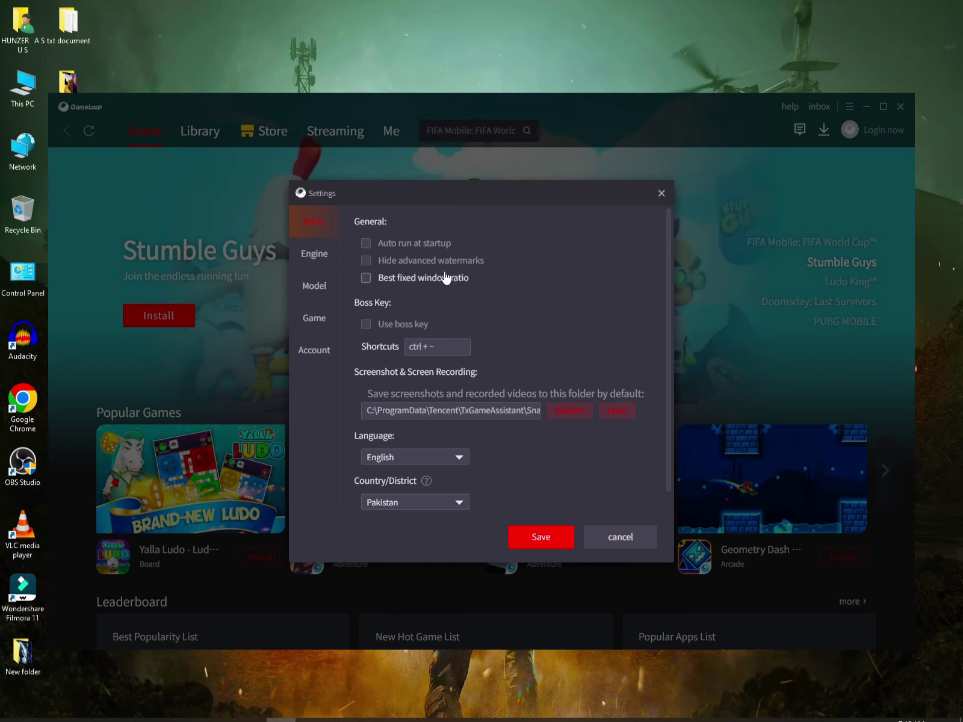
scroll(543, 460, "down", 1)
left_click(401, 489)
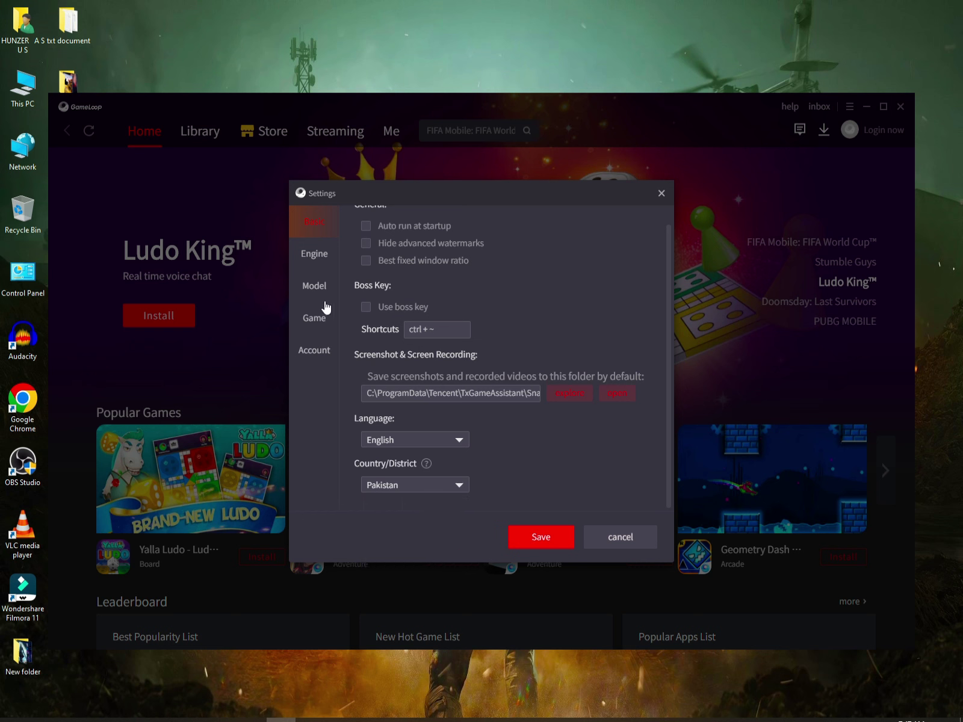
- Review the engine options for rendering, anti-aliasing, memory and processor, including the available memory sizes
left_click(316, 253)
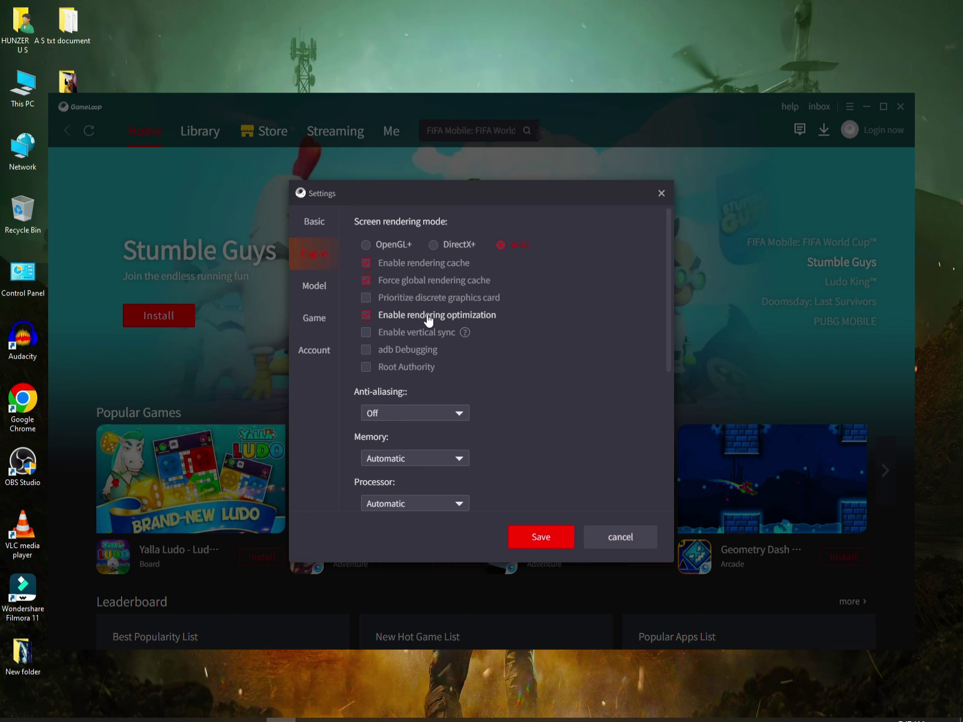
scroll(541, 394, "down", 3)
left_click(464, 290)
left_click(460, 308)
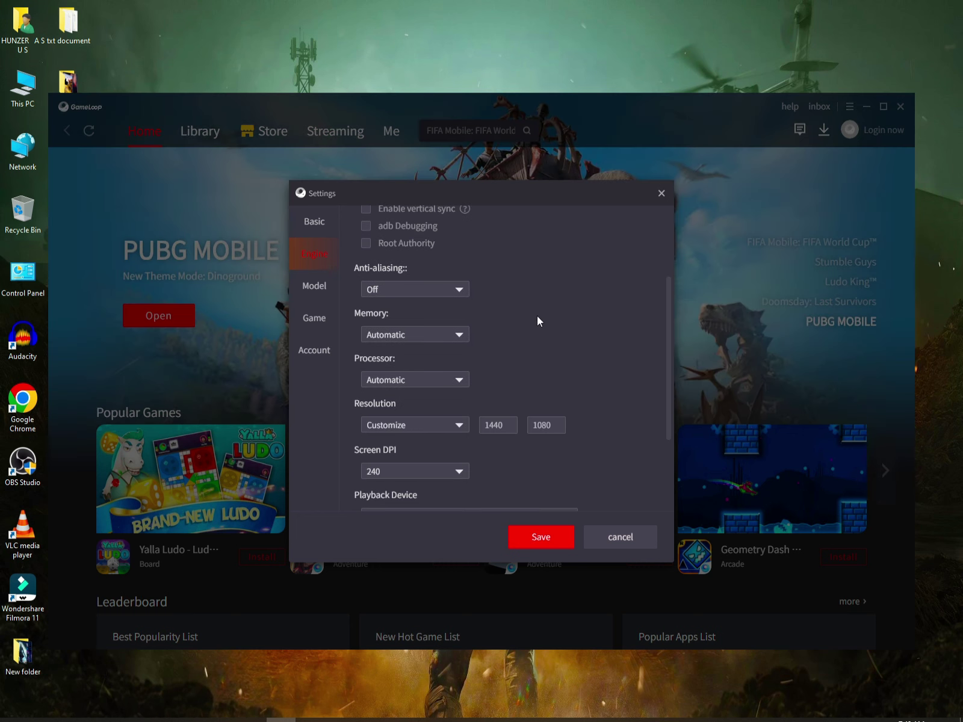
left_click(451, 336)
left_click(449, 334)
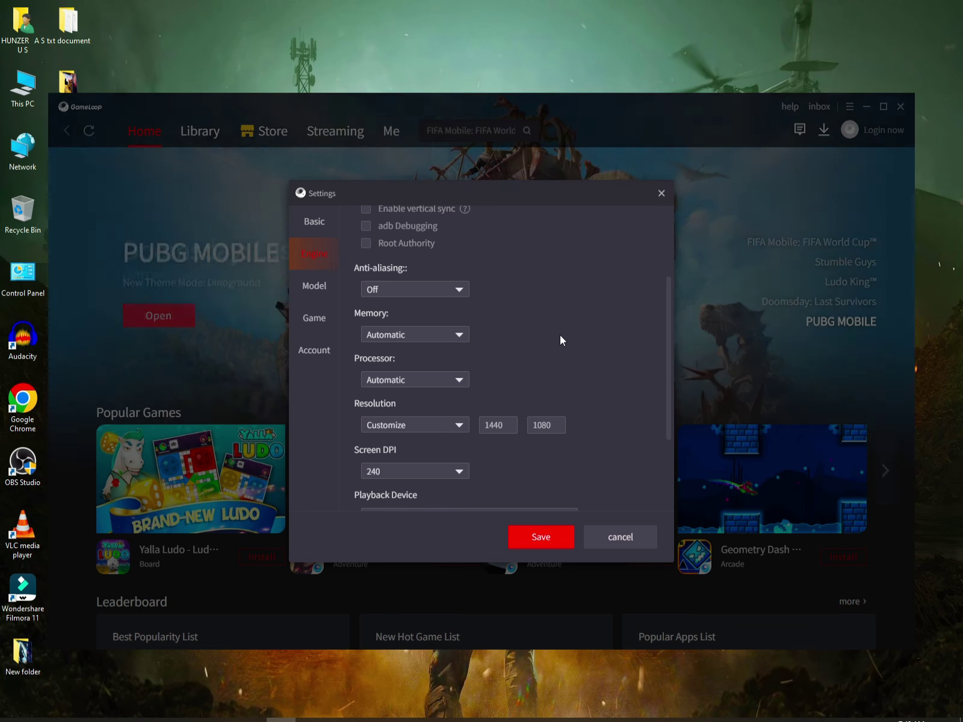
left_click(447, 335)
left_click(446, 337)
left_click(440, 335)
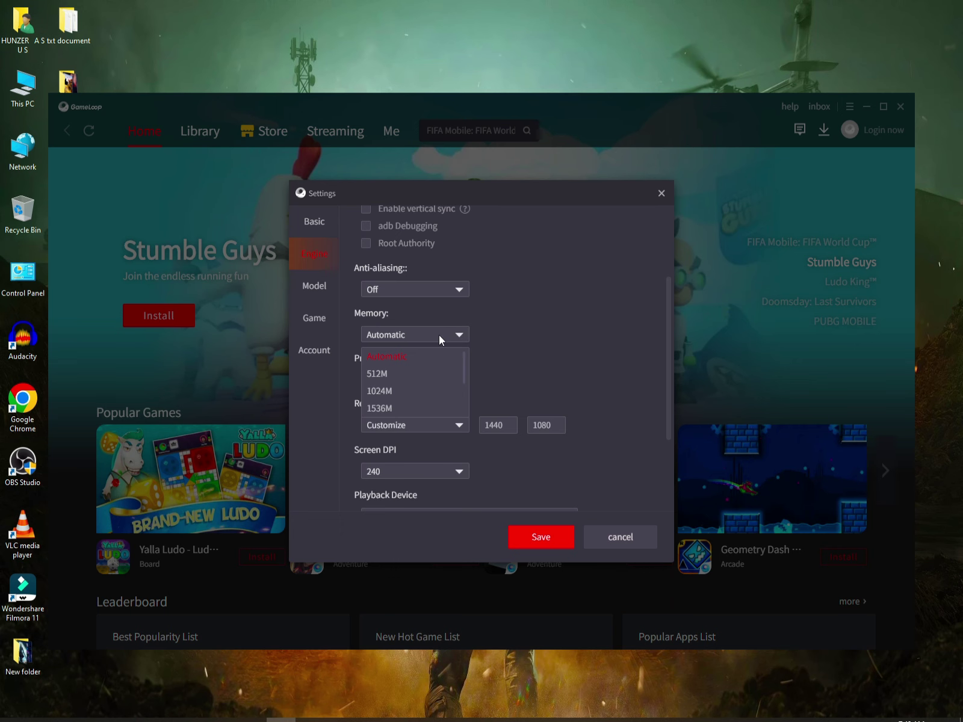
left_click(527, 364)
left_click(432, 380)
left_click(481, 384)
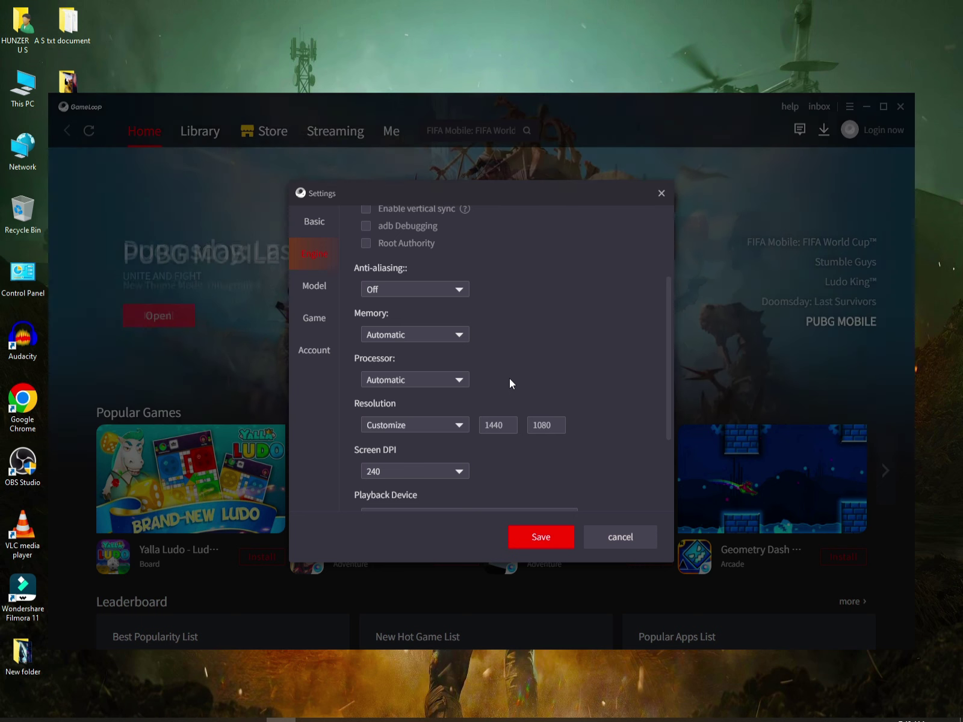
- Set the engine resolution to 1366x768 and the screen DPI to 160
left_click(436, 426)
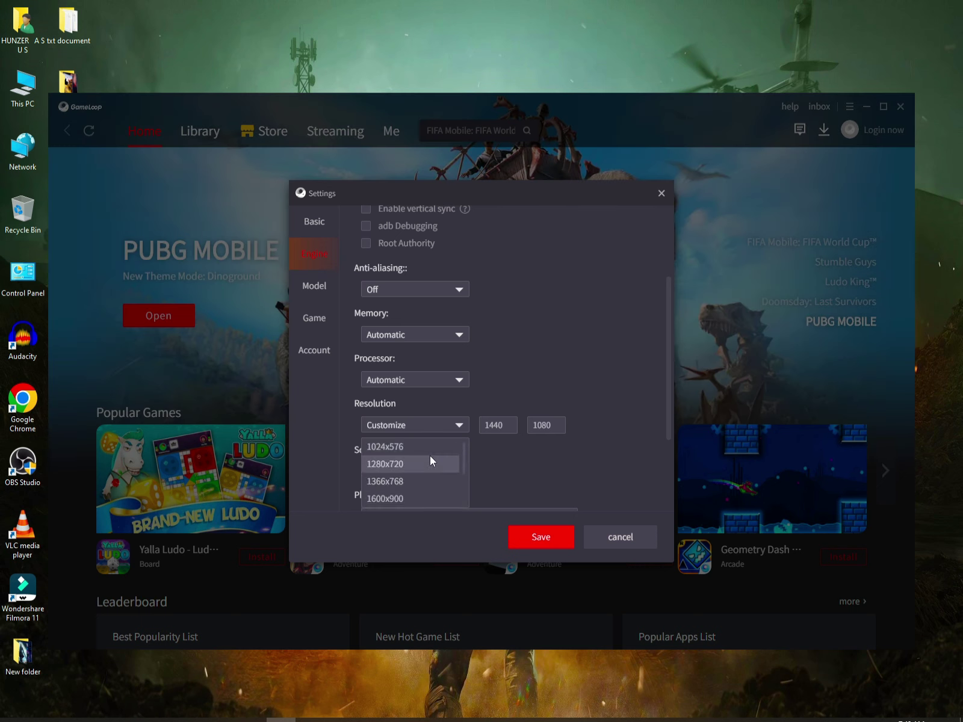
left_click(415, 482)
left_click(413, 431)
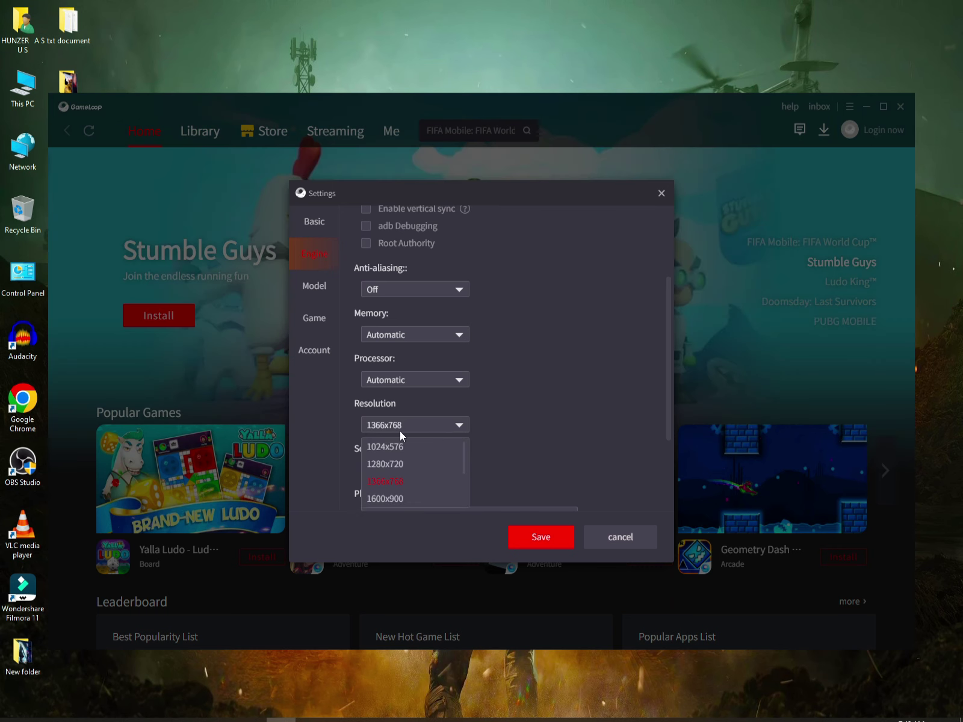
left_click(555, 440)
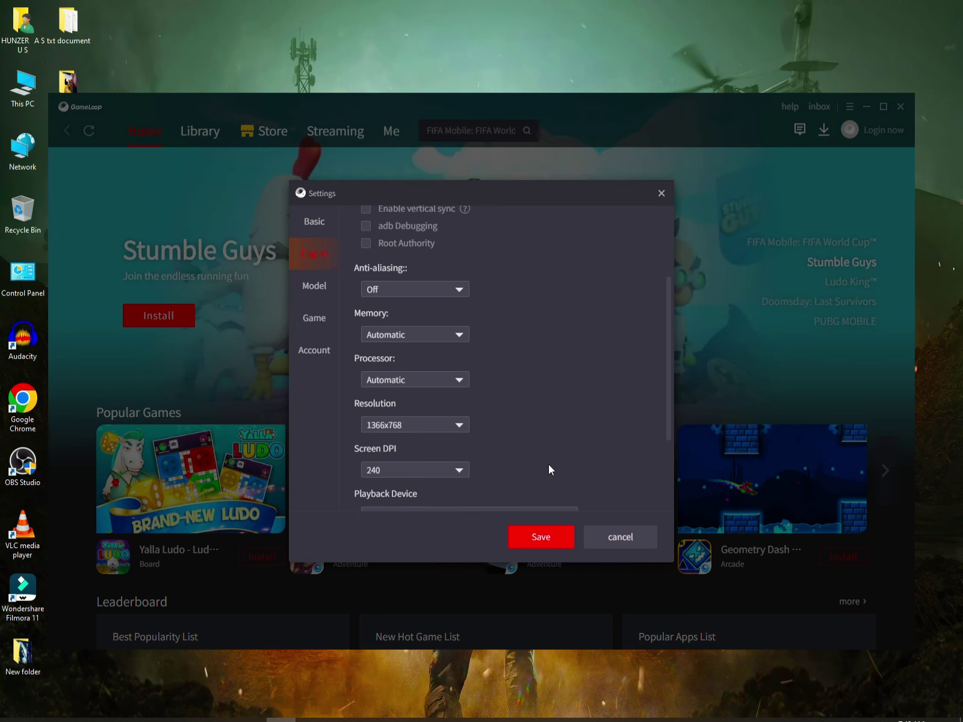
scroll(543, 445, "down", 2)
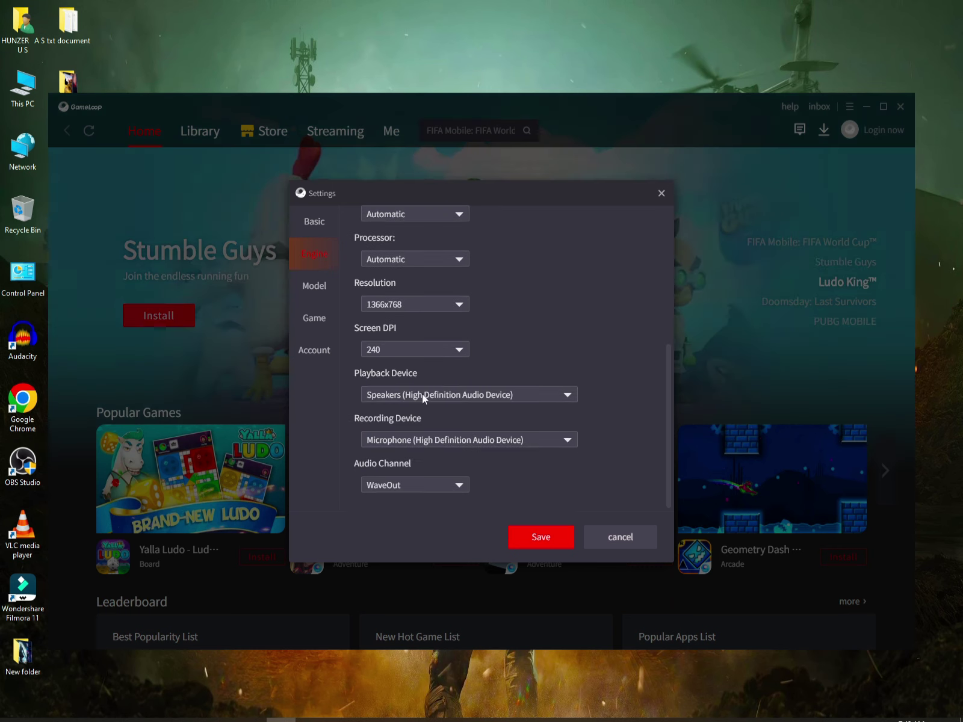
left_click(417, 351)
left_click(407, 388)
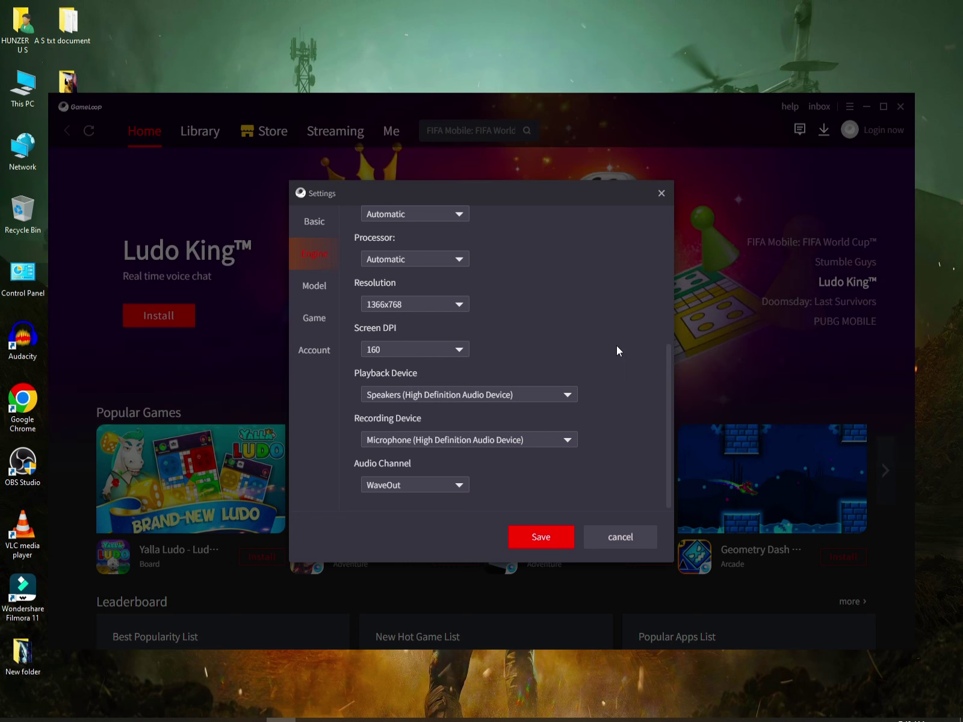
- Set the custom mobile phone model to Asus ROG 2 from the common models
left_click(313, 288)
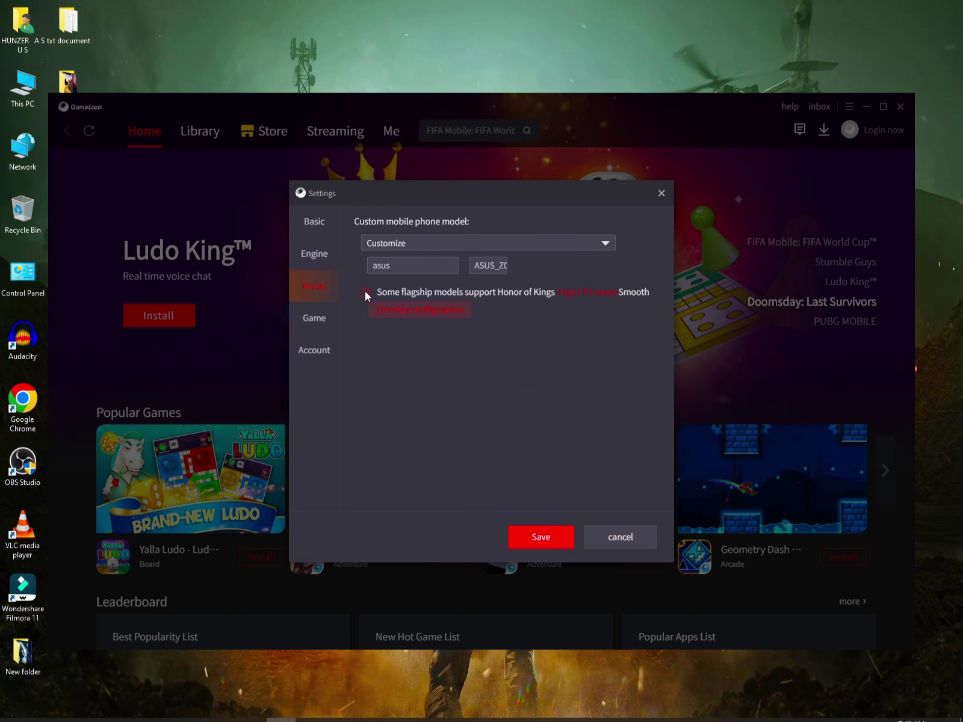
left_click(422, 244)
left_click(516, 263)
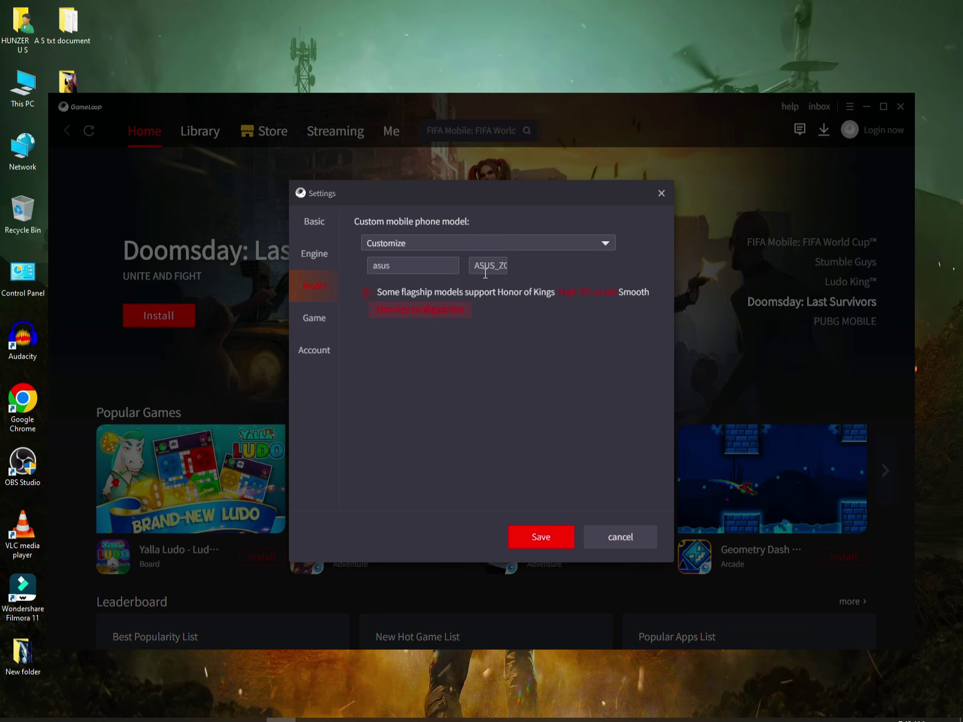
left_click(470, 265)
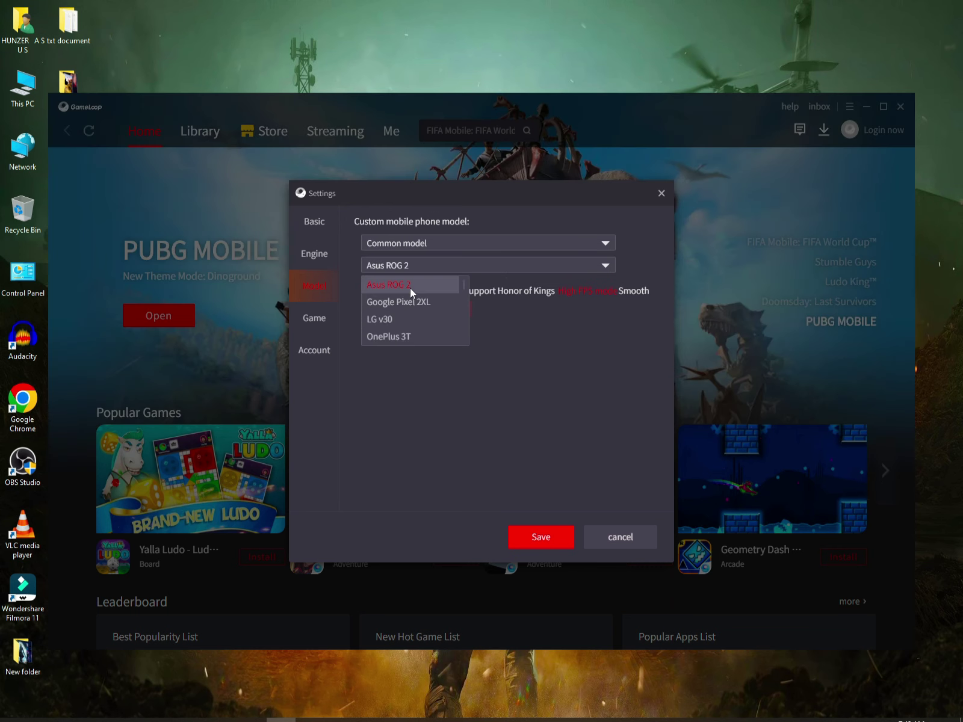
left_click(410, 287)
- Set PUBG MOBILE's graphics quality to Automatic and its FPS to 90, and save the settings
left_click(311, 319)
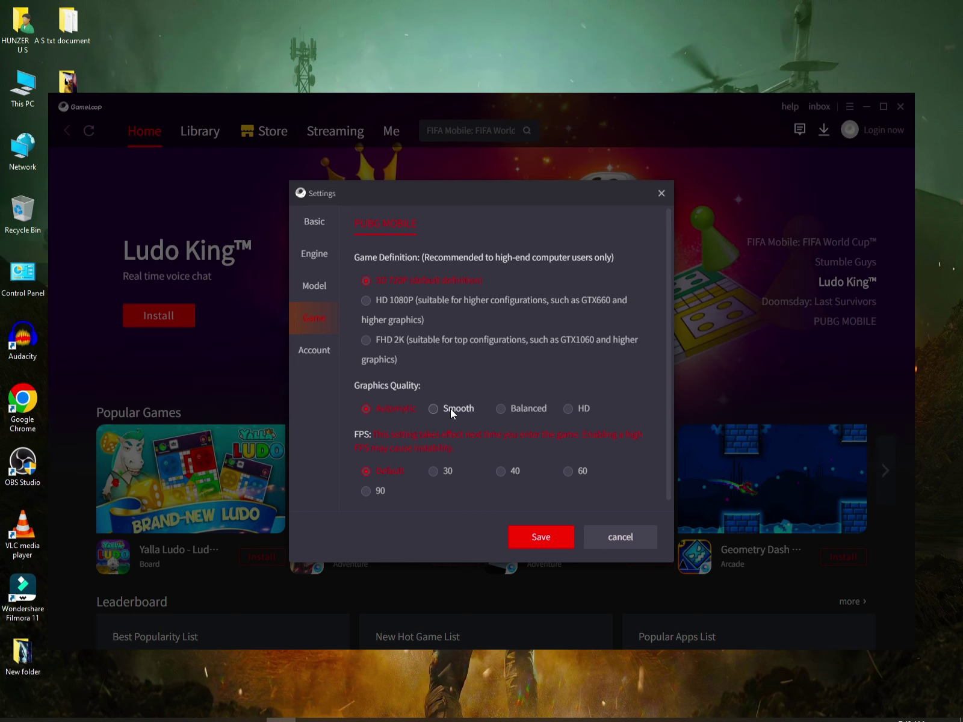
left_click(450, 409)
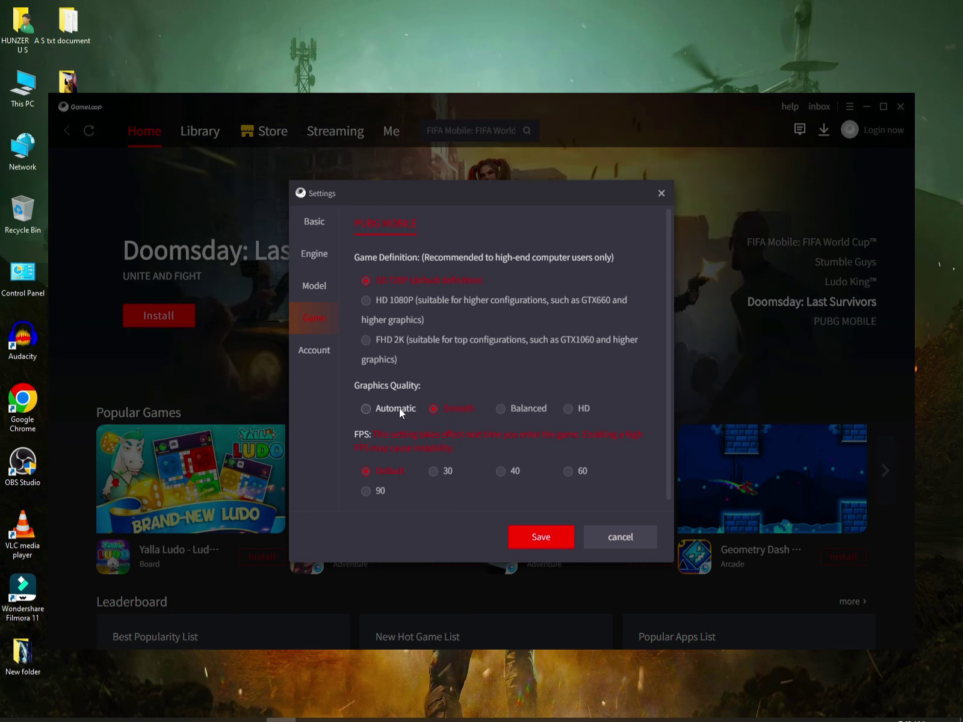
left_click(398, 408)
left_click(455, 408)
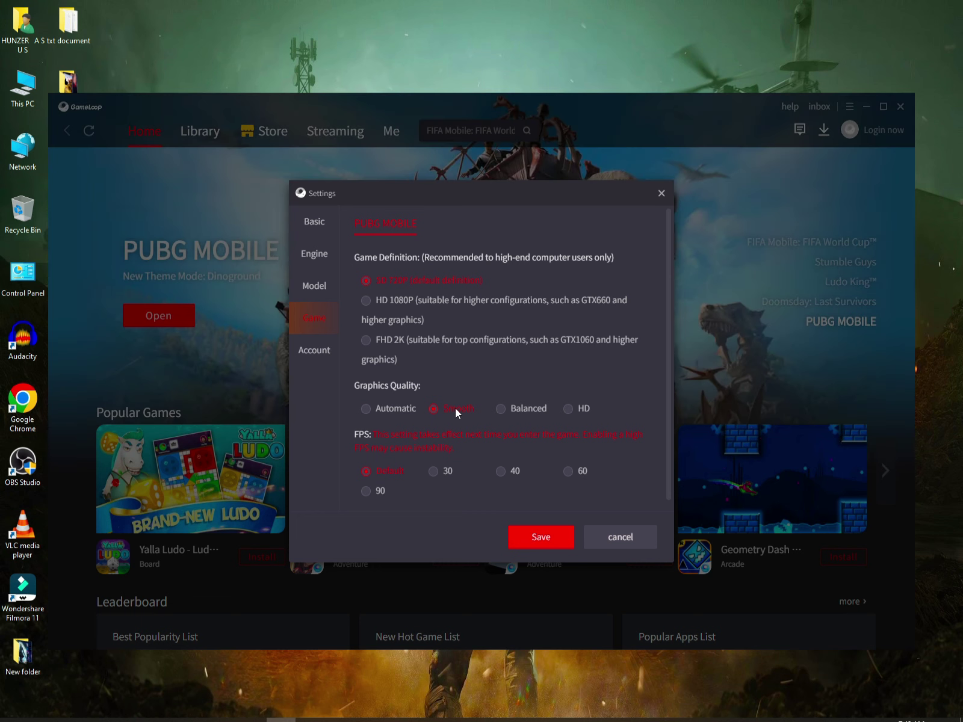
left_click(367, 409)
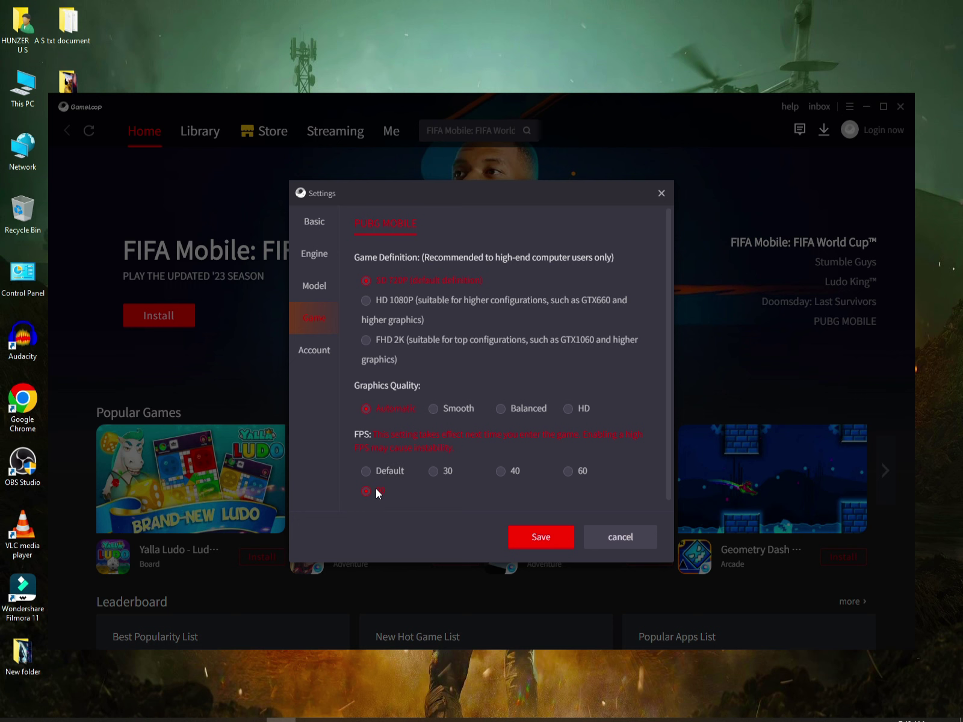
left_click(542, 537)
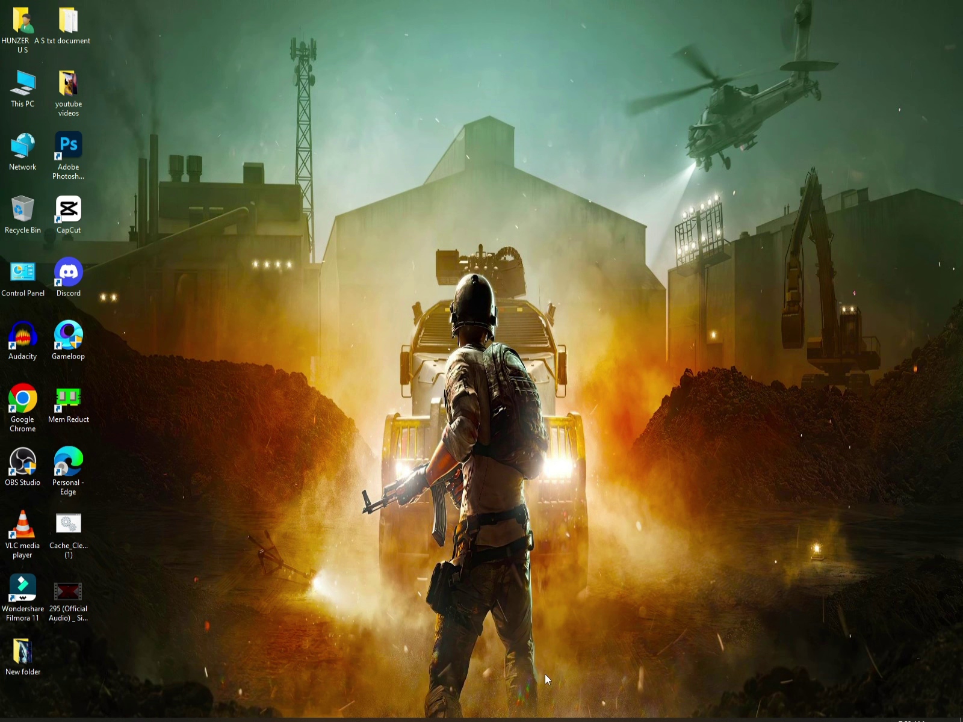
- Check the CPU's virtualization status in Task Manager, and return to the desktop
right_click(542, 720)
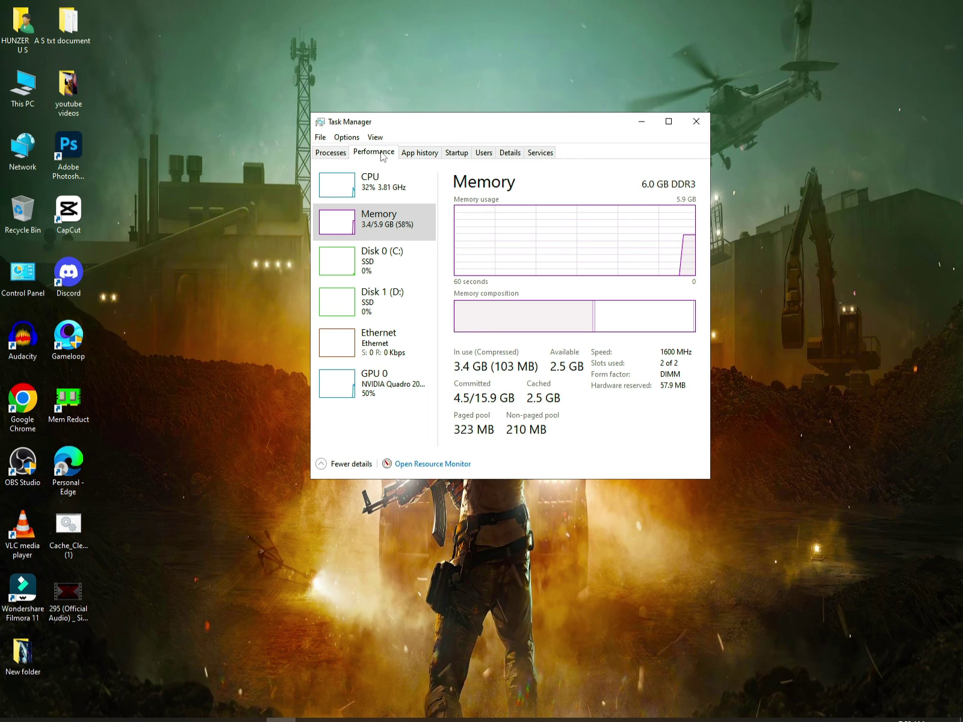
left_click(353, 187)
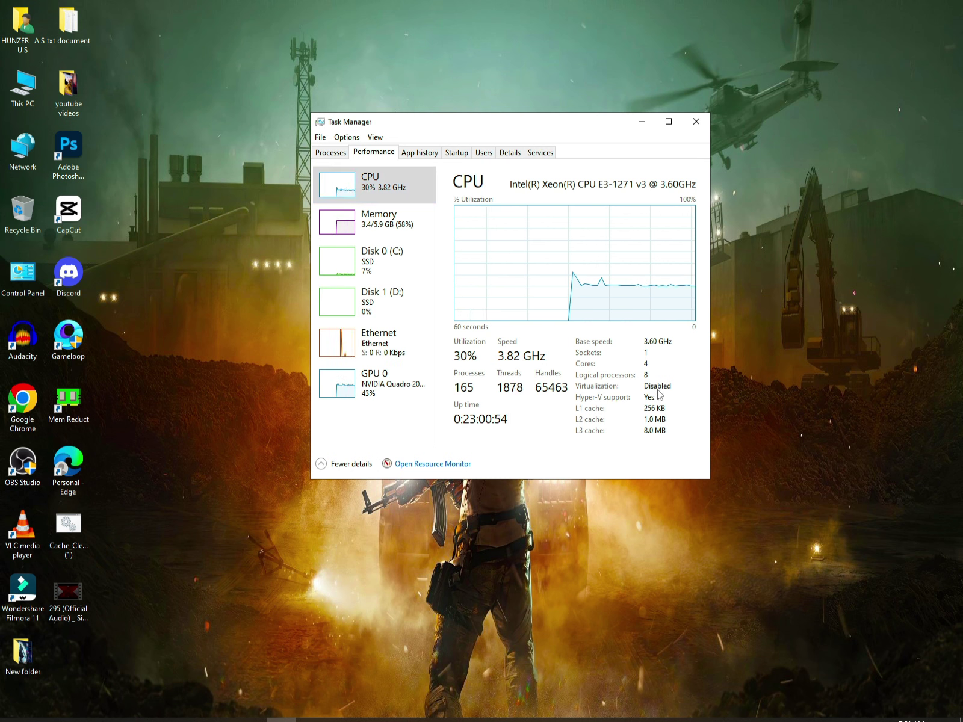
key("super+d")
- Search Windows for "con" and open Control Panel
key("super")
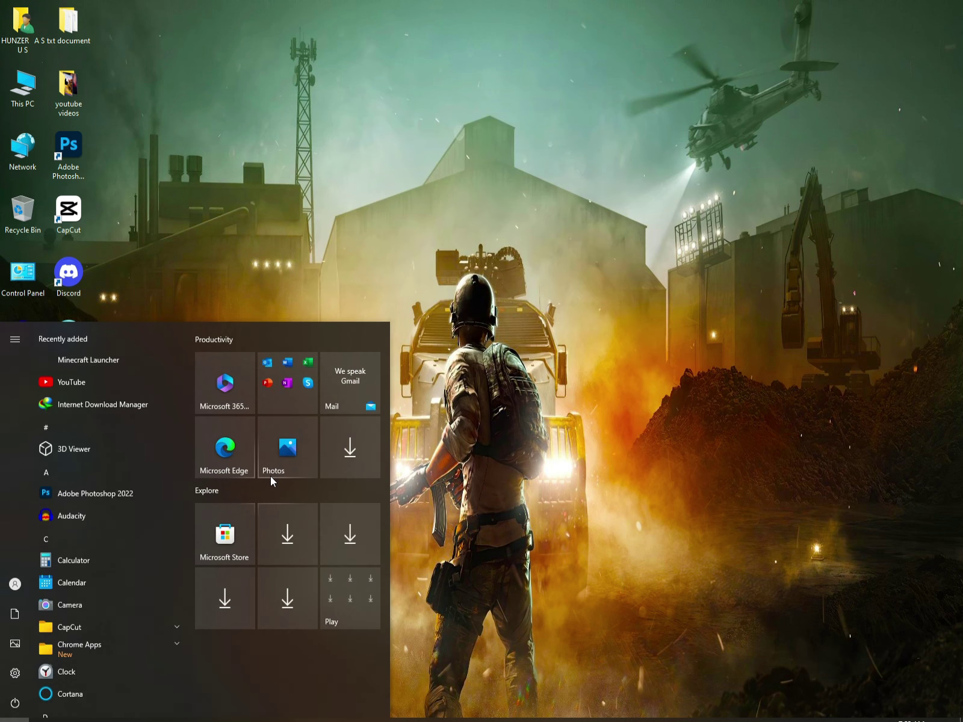
type("con")
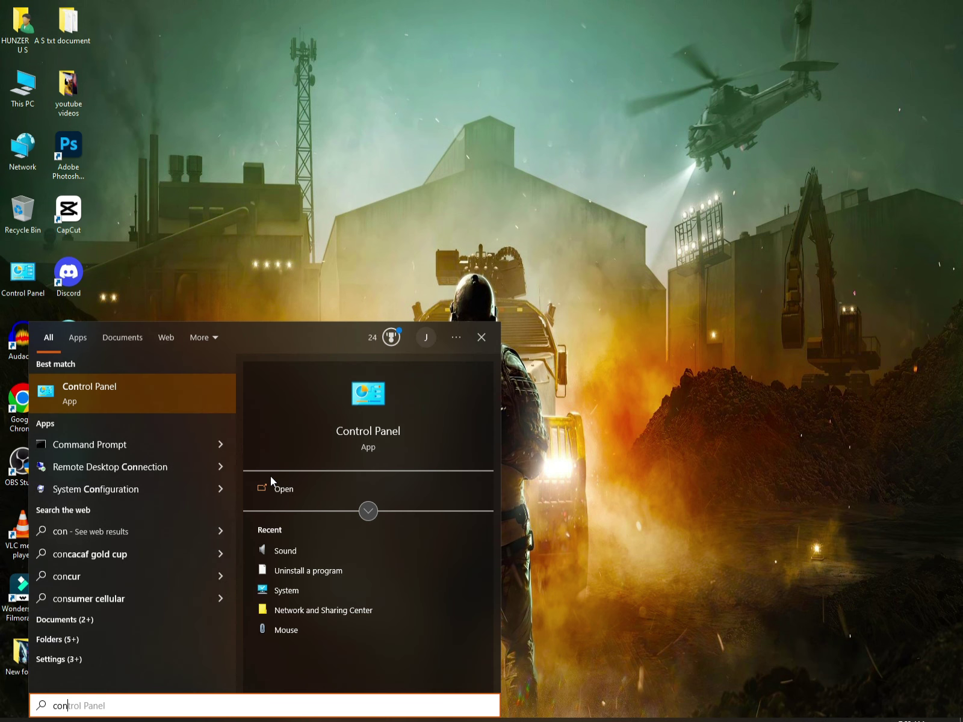
left_click(142, 402)
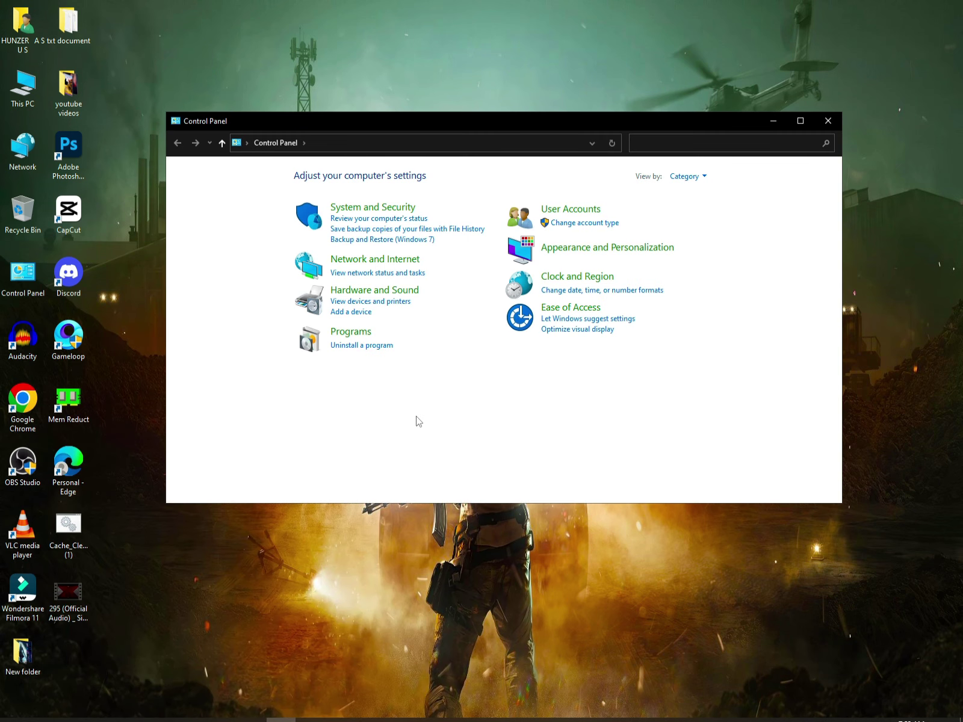
- Turn on the Hyper-V feature in Windows Features from Programs and Features
left_click(374, 348)
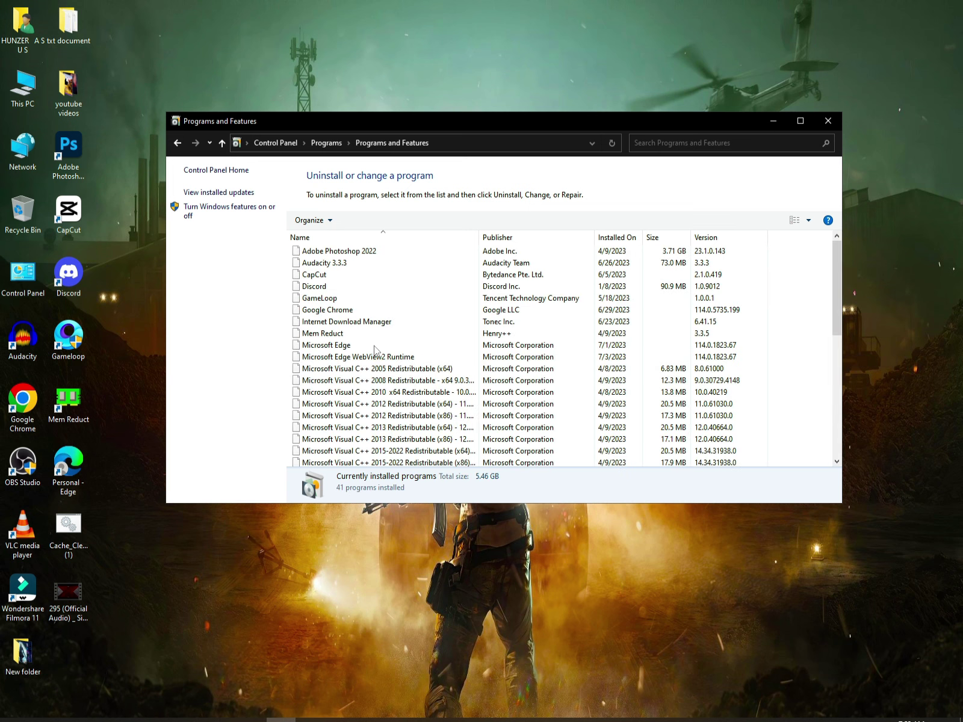
left_click(215, 215)
scroll(573, 364, "down", 1)
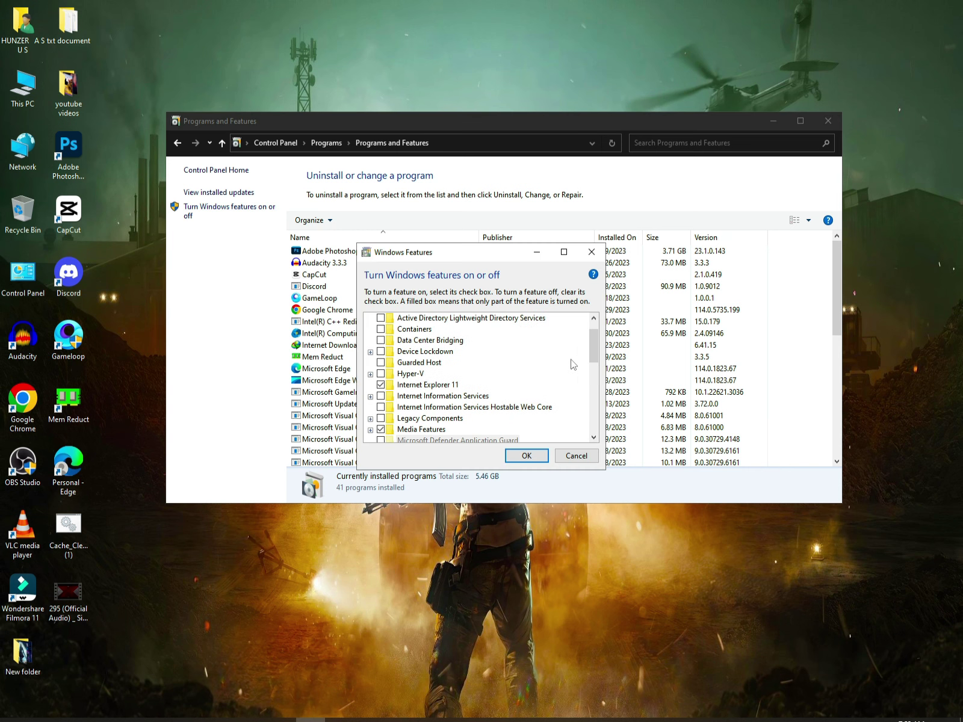
left_click(380, 375)
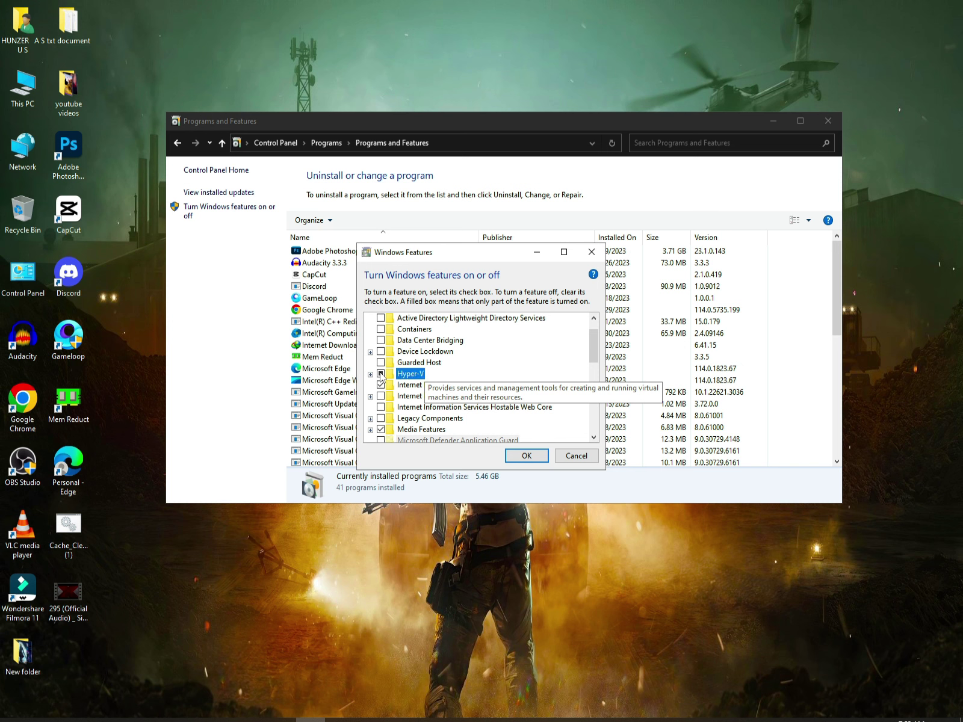
left_click(527, 457)
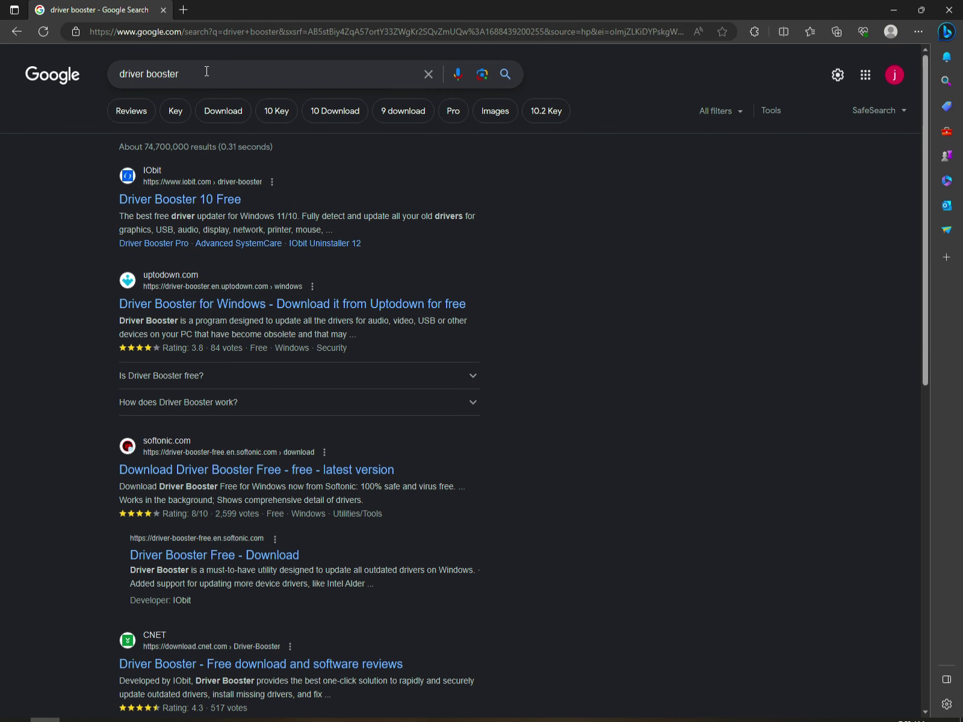
- Download Driver Booster 10 Free from the IObit search result and launch driver_booster_setup.exe
left_click(207, 72)
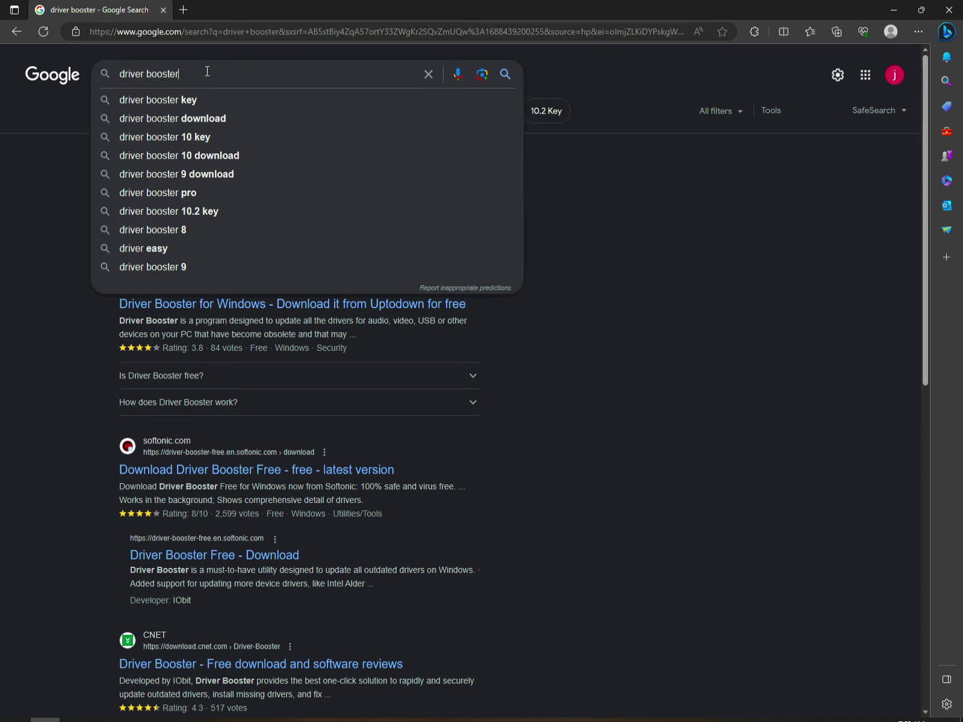
left_click(606, 321)
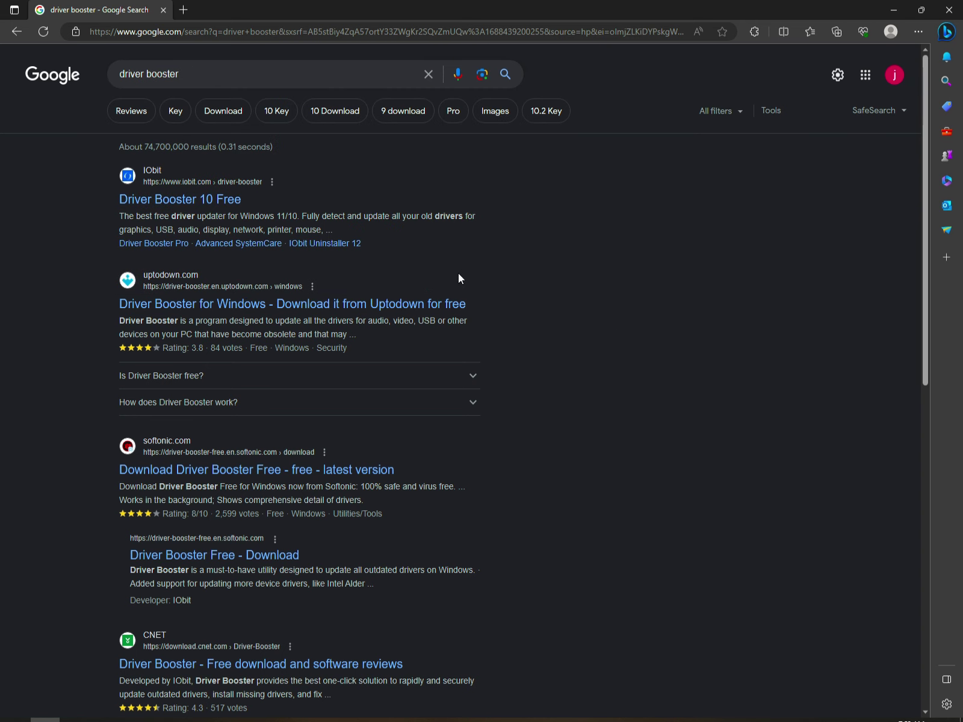
left_click(168, 204)
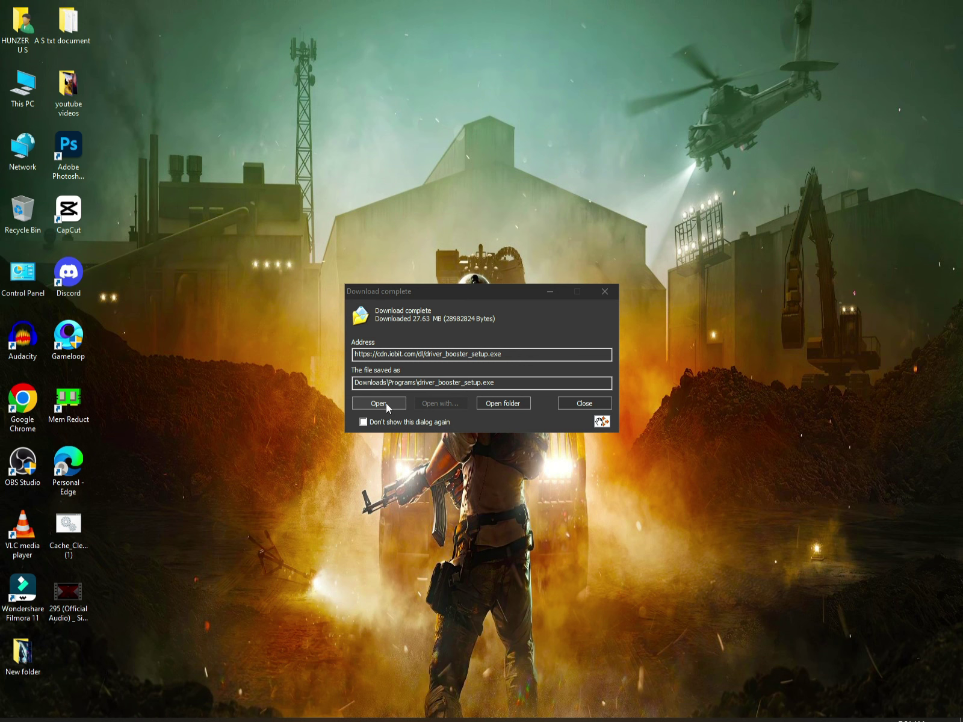
left_click(386, 404)
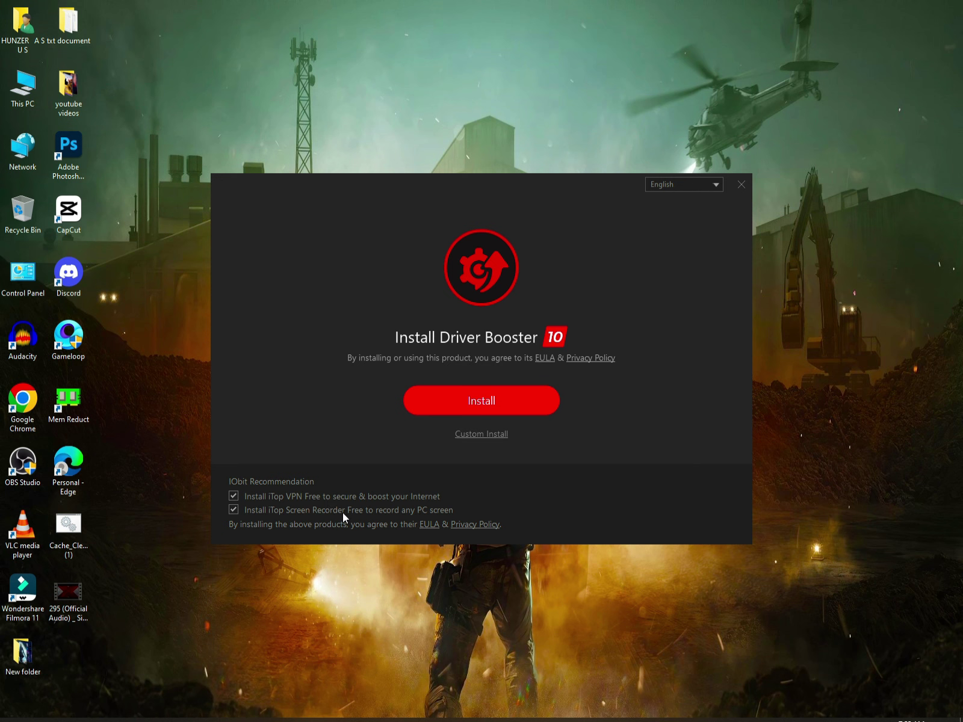
- Install Driver Booster 10 without iTop Screen Recorder, accepting the iTop Data Recovery offer
left_click(233, 510)
left_click(500, 399)
left_click(288, 437)
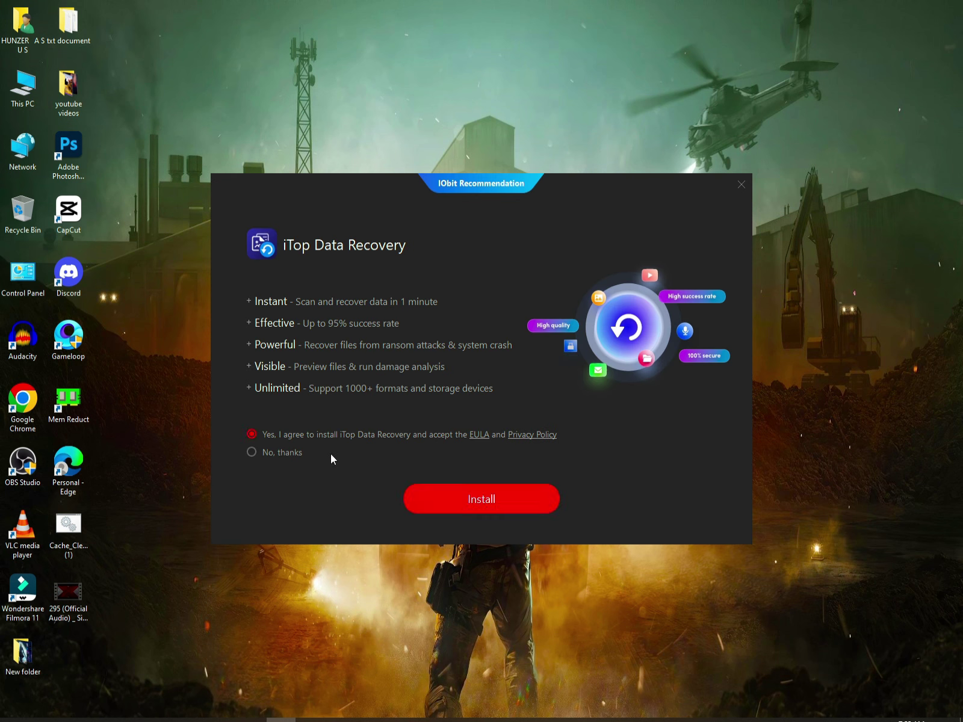
left_click(475, 502)
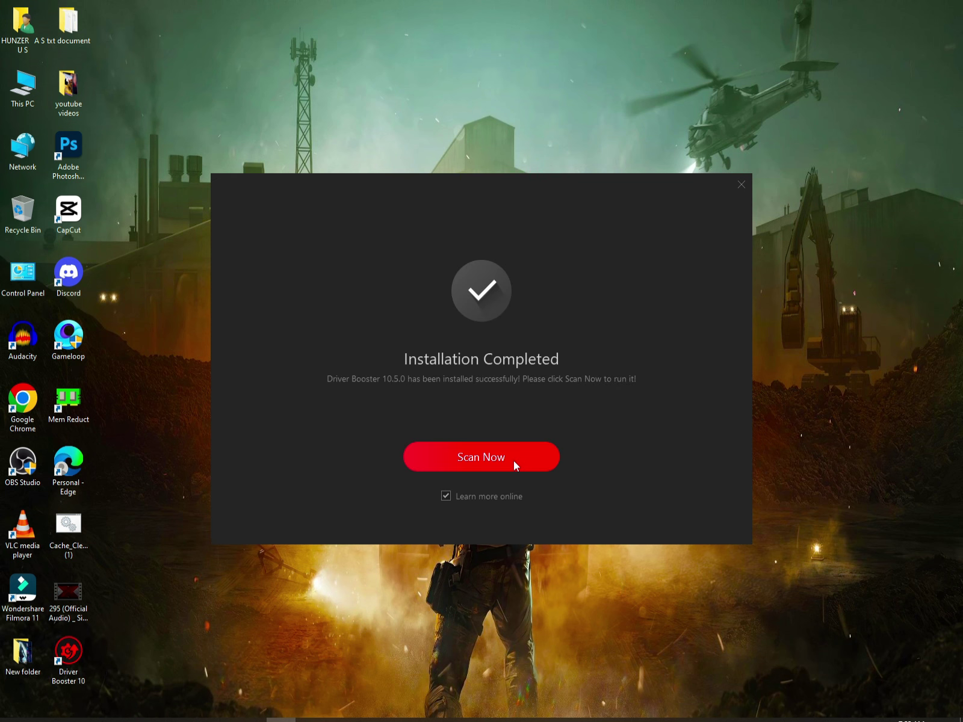
- Scan for outdated drivers and update all selected ones in Driver Booster, closing it when done
left_click(513, 460)
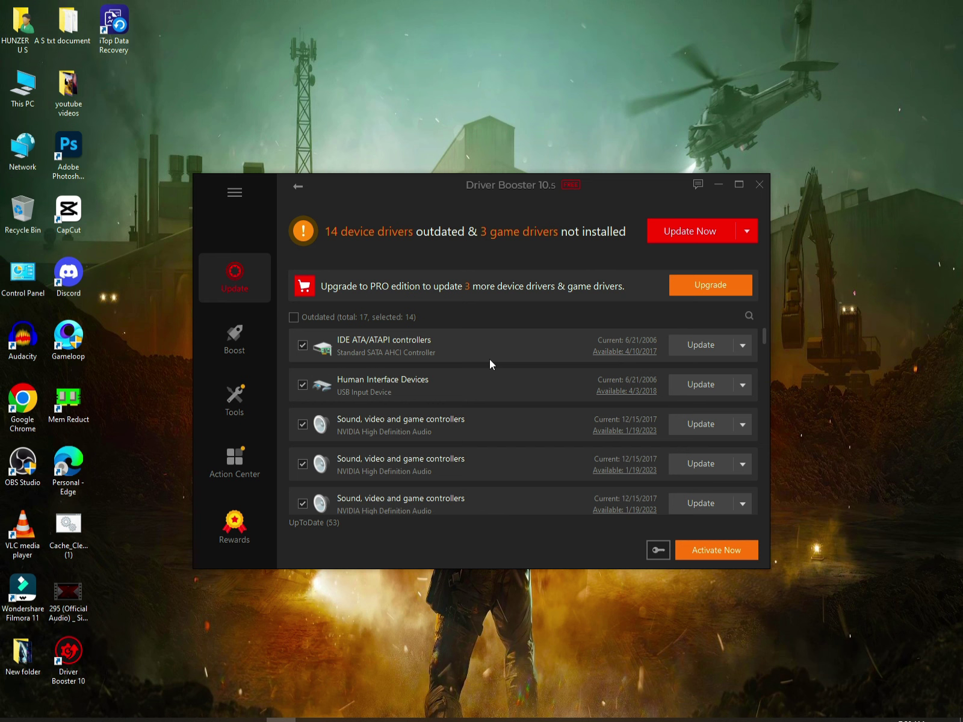
left_click(697, 232)
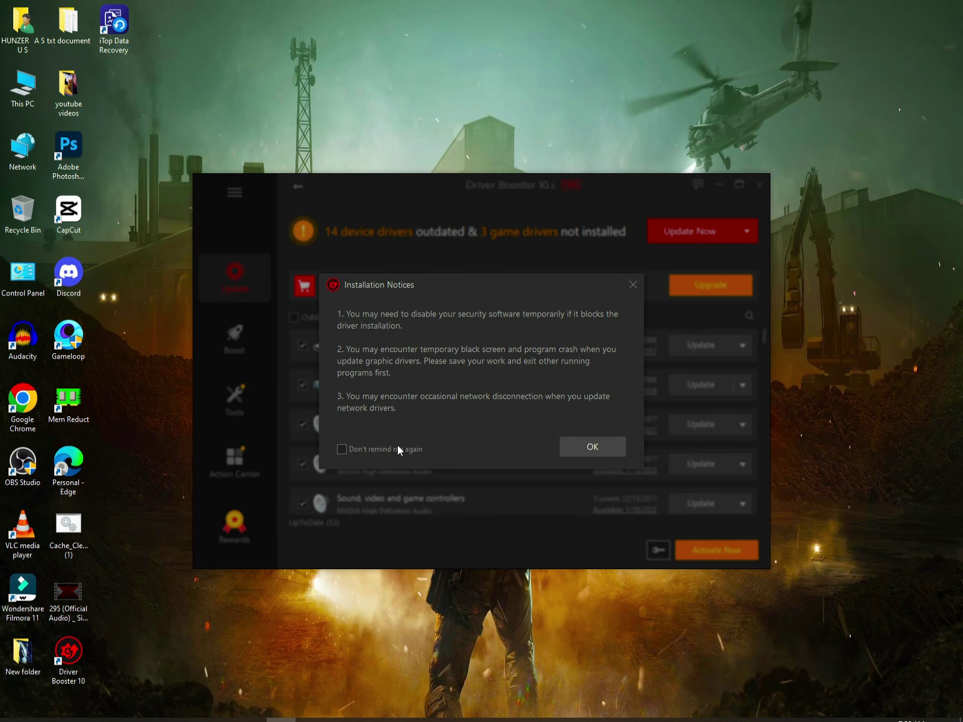
left_click(588, 447)
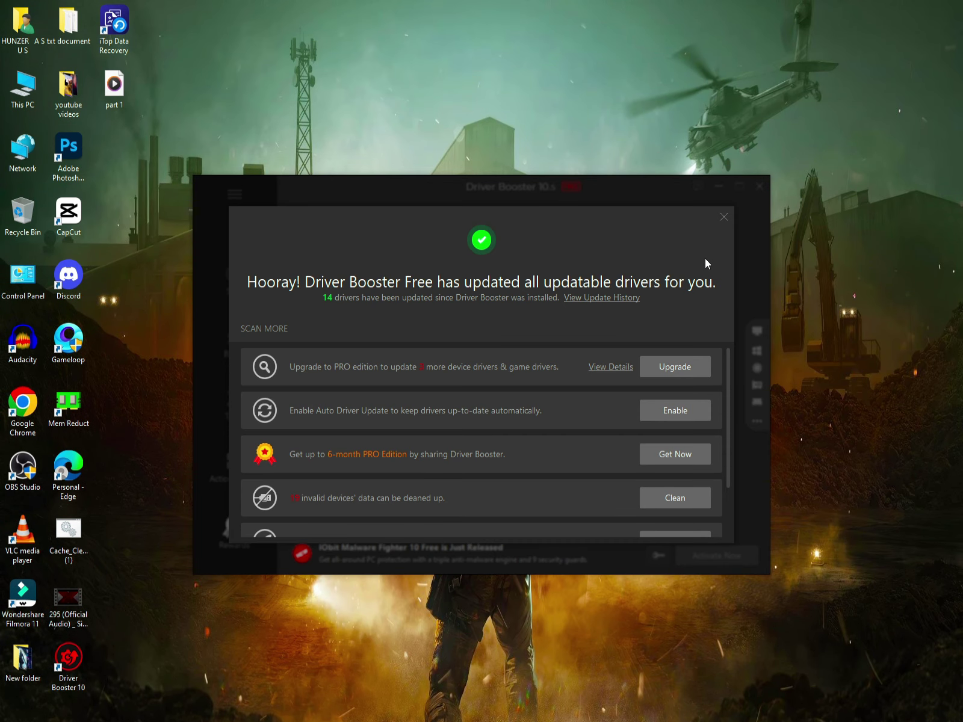
left_click(724, 217)
left_click(761, 188)
right_click(465, 332)
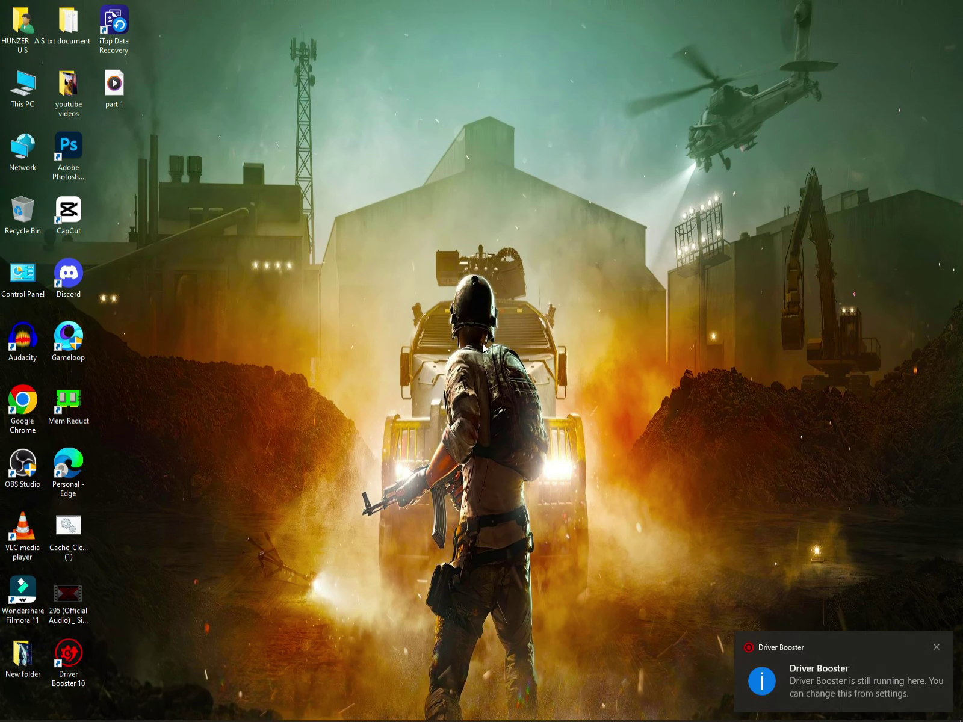
left_click(747, 709)
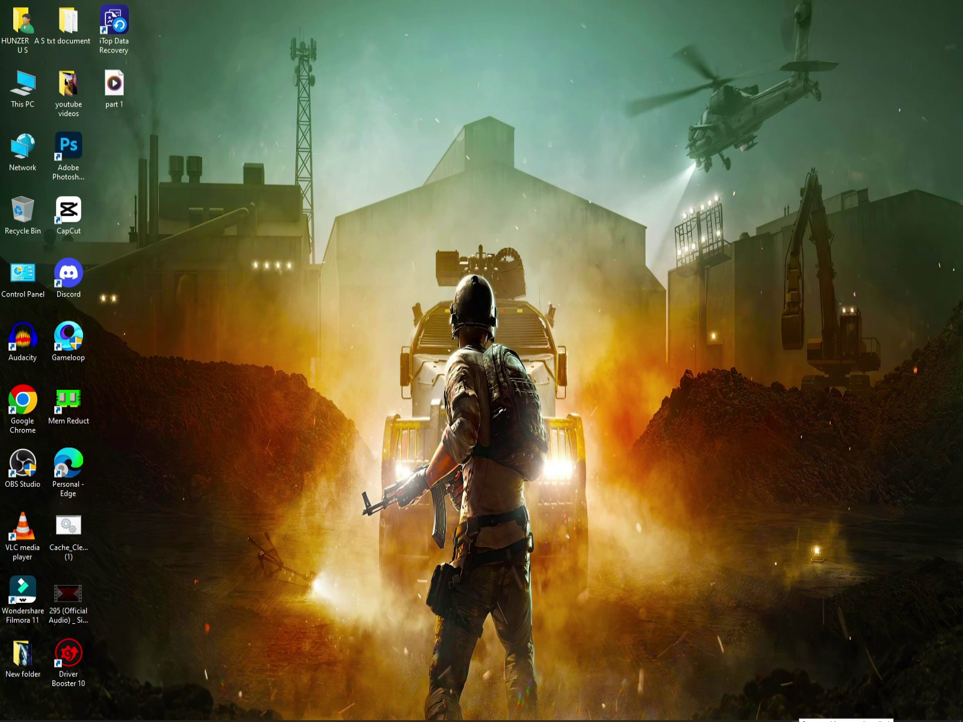
right_click(799, 721)
left_click(574, 664)
left_click(71, 665)
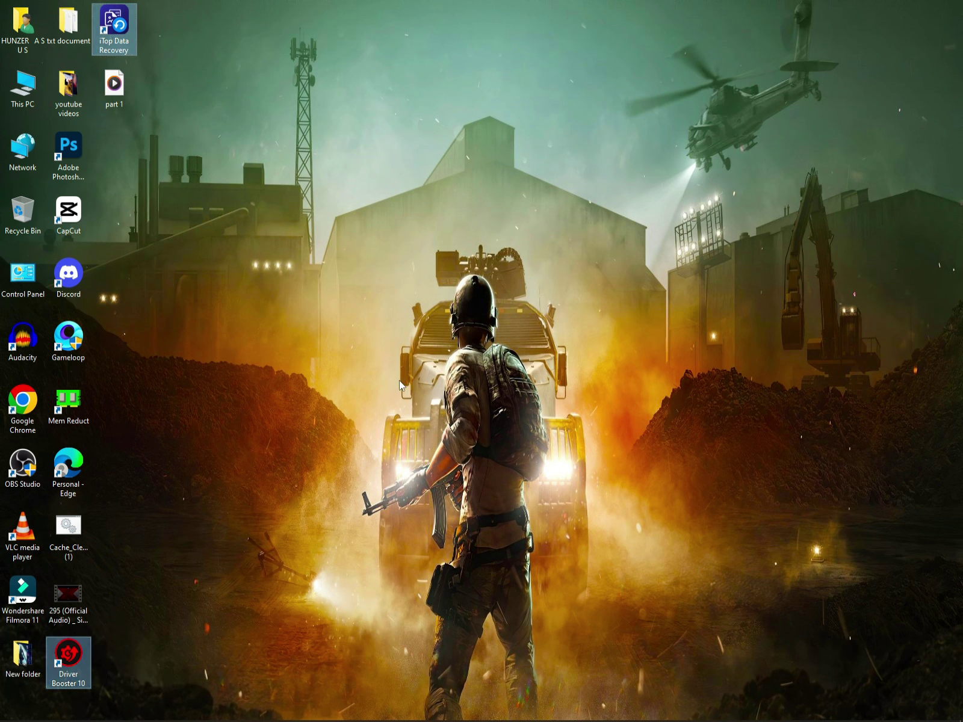
right_click(438, 363)
left_click(480, 396)
- Run a driver update for the NVIDIA Quadro 2000 display adapter in Device Manager by browsing the computer, and close Computer Management
right_click(31, 92)
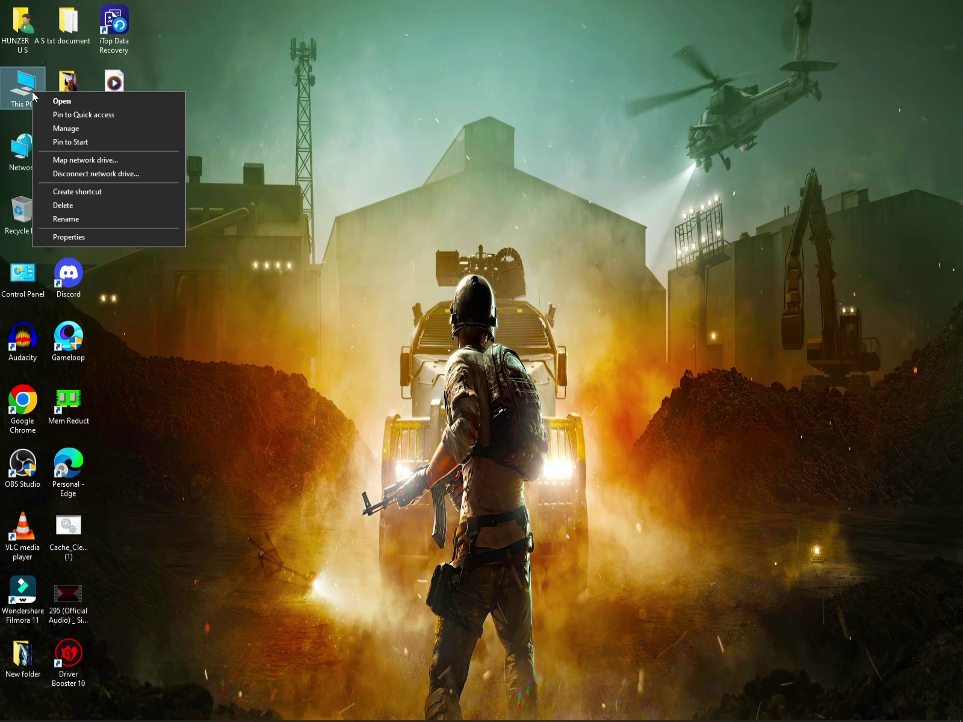
left_click(89, 131)
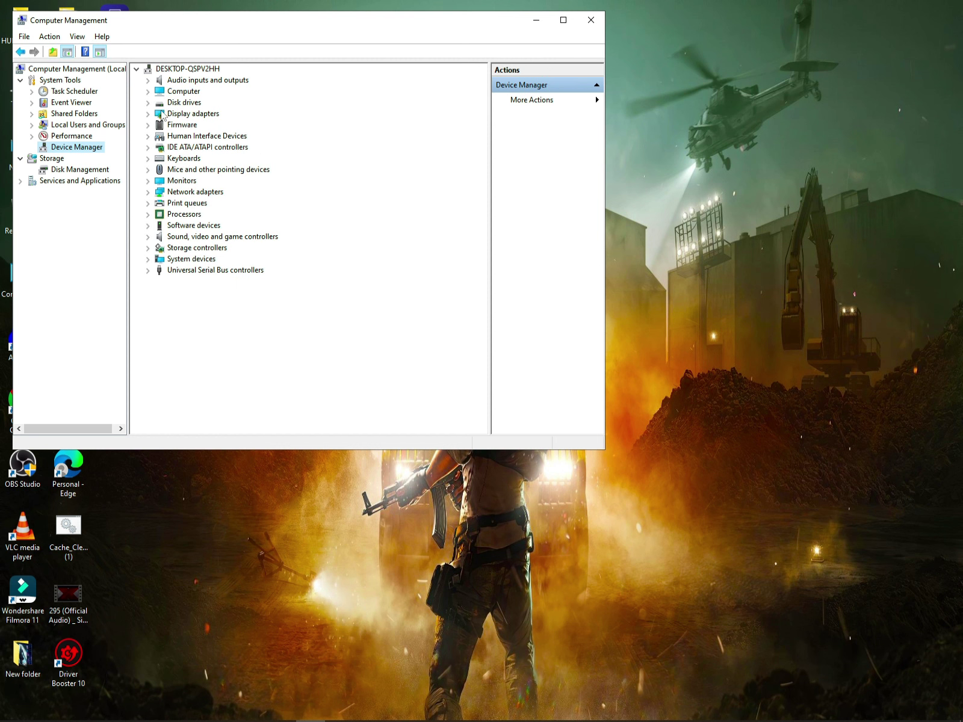
left_click(149, 113)
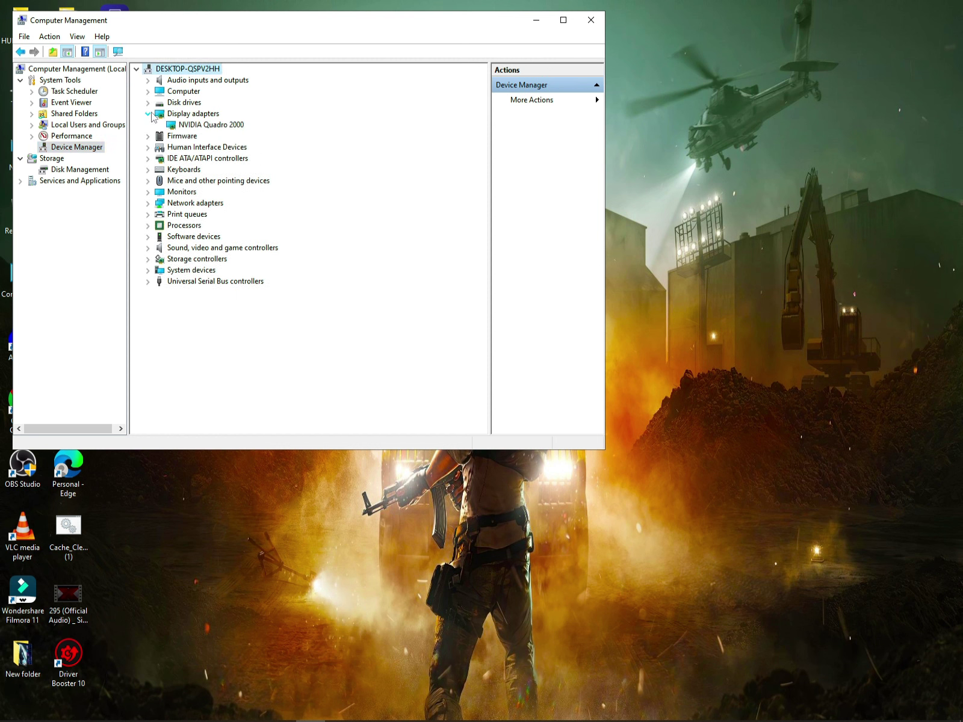
left_click(207, 127)
right_click(208, 128)
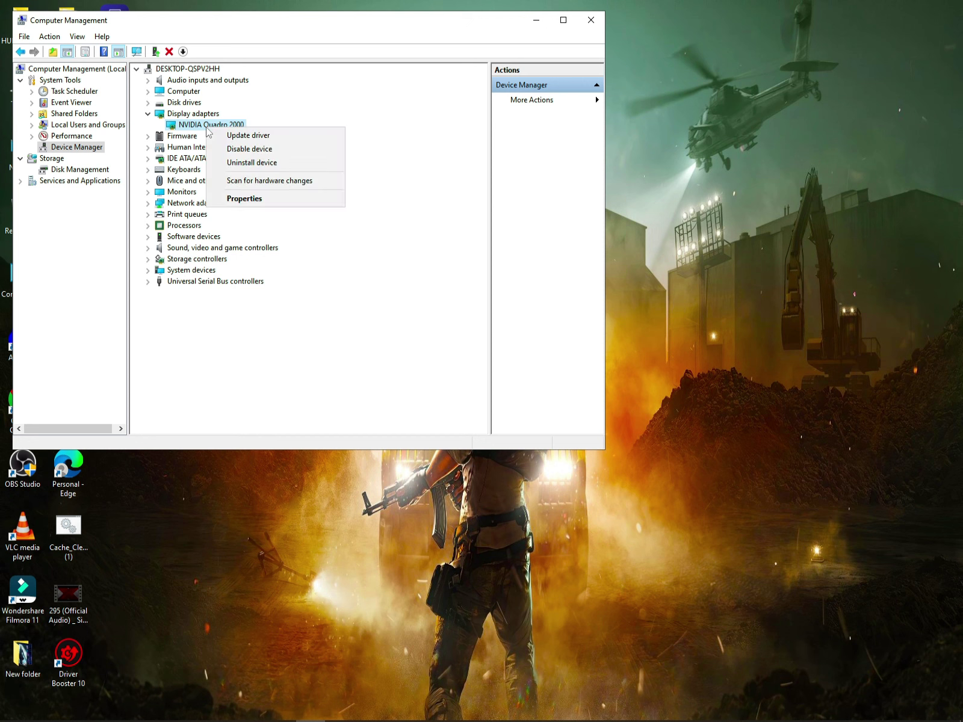
left_click(248, 138)
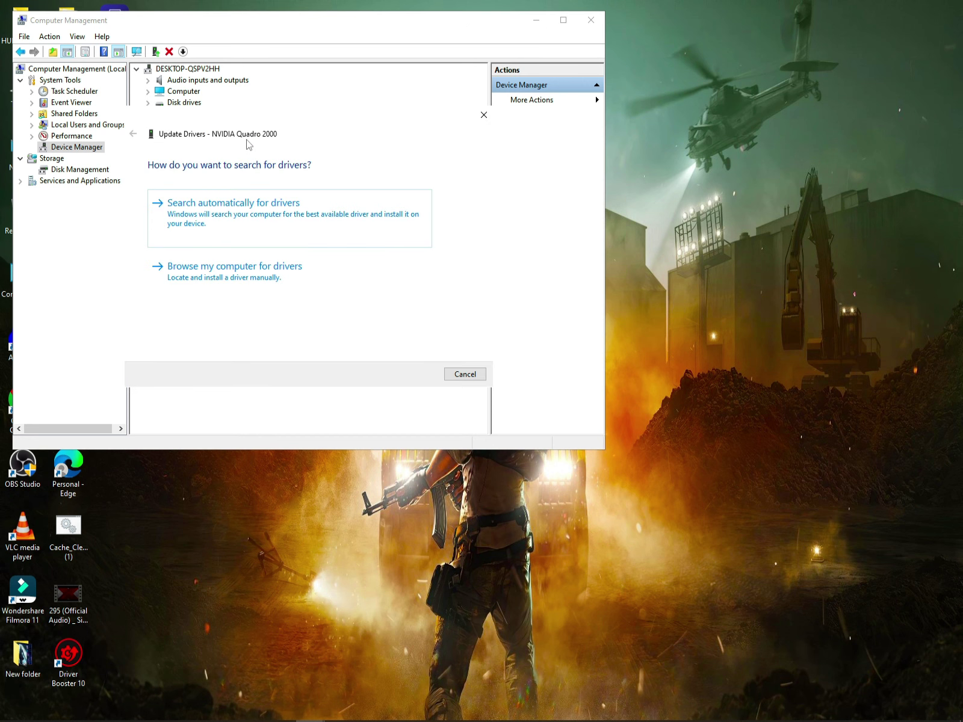
left_click(186, 282)
left_click(413, 374)
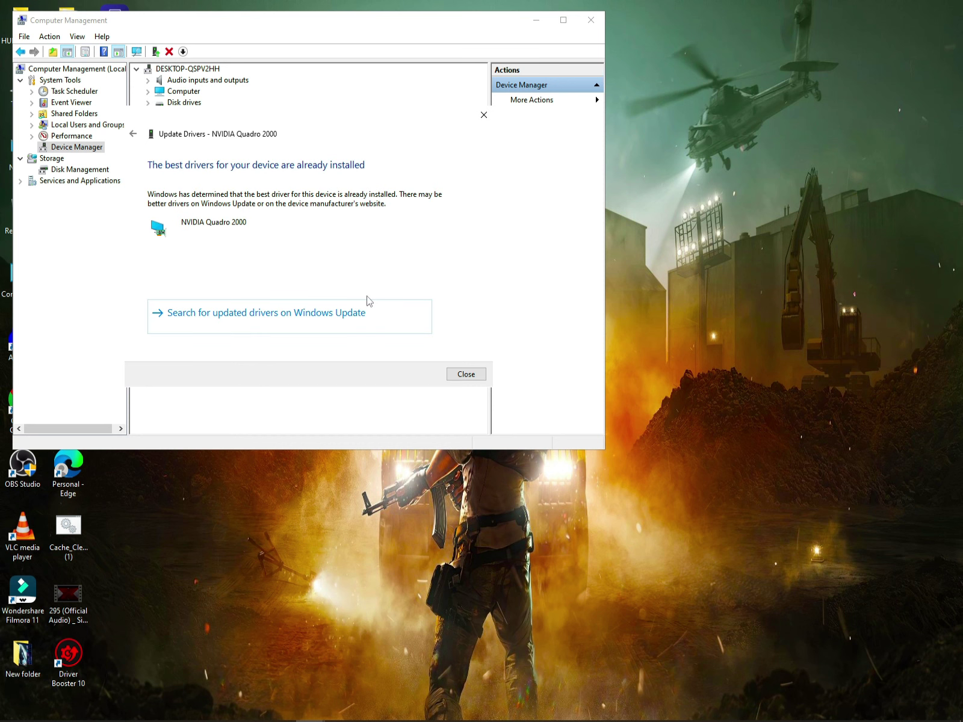
left_click(467, 374)
left_click(591, 20)
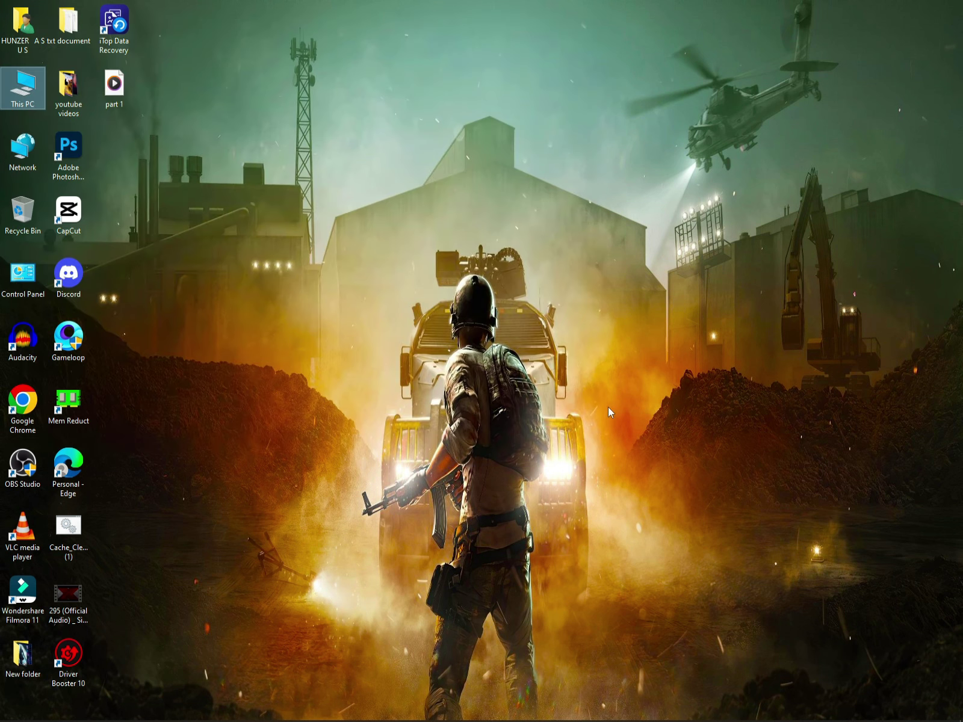
- Open Windows Graphics settings and add Gameloop from the Desktop to the graphics performance preference list
key("super")
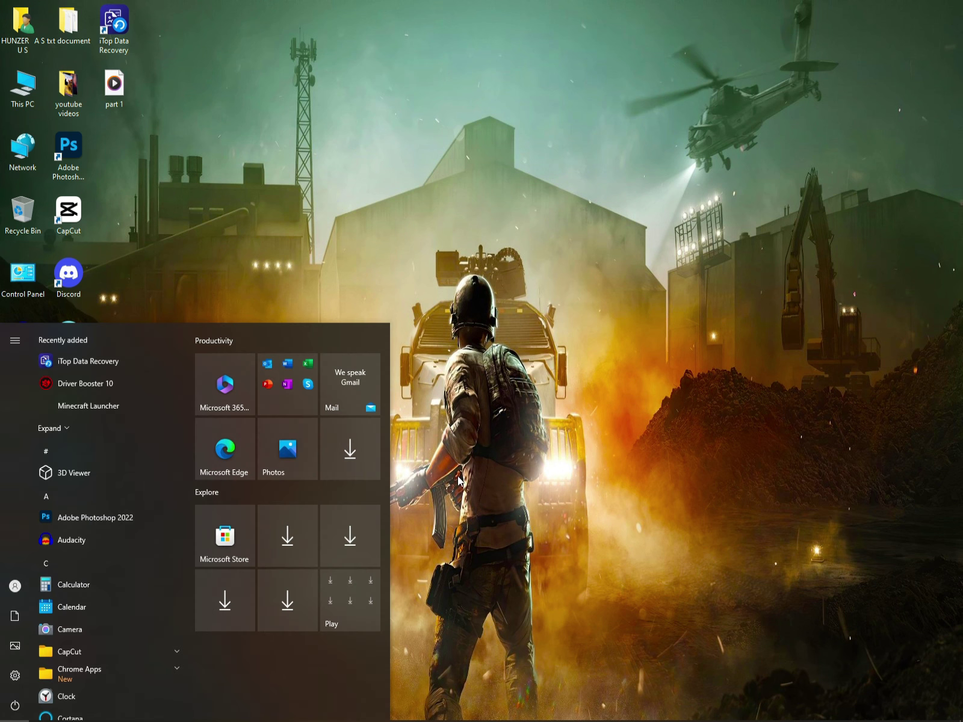
type("grap")
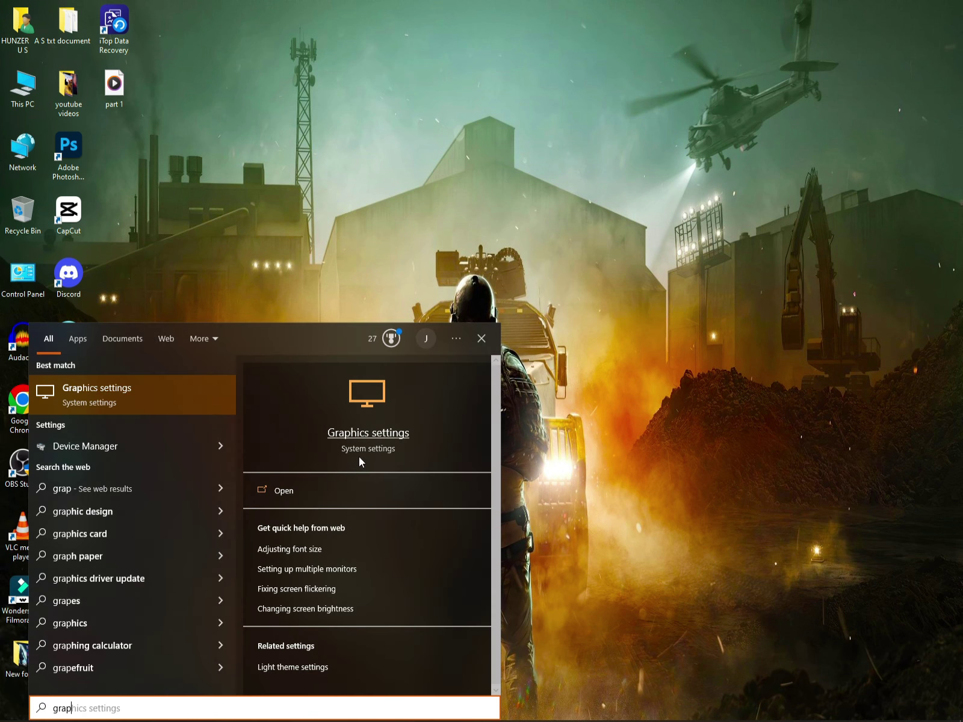
left_click(167, 394)
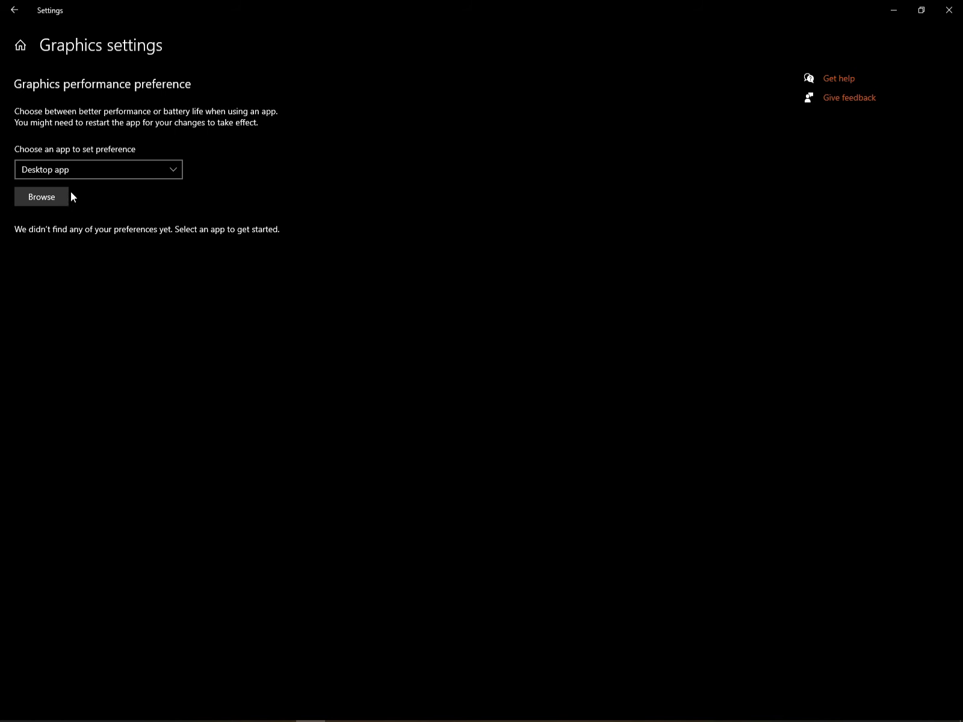
left_click(41, 200)
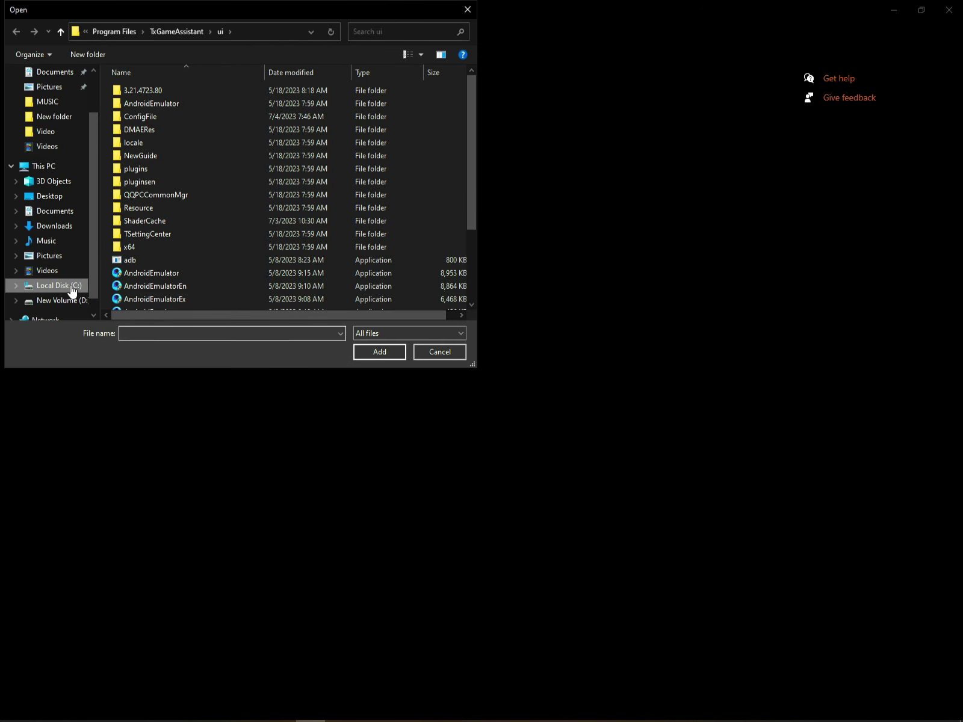
left_click(48, 197)
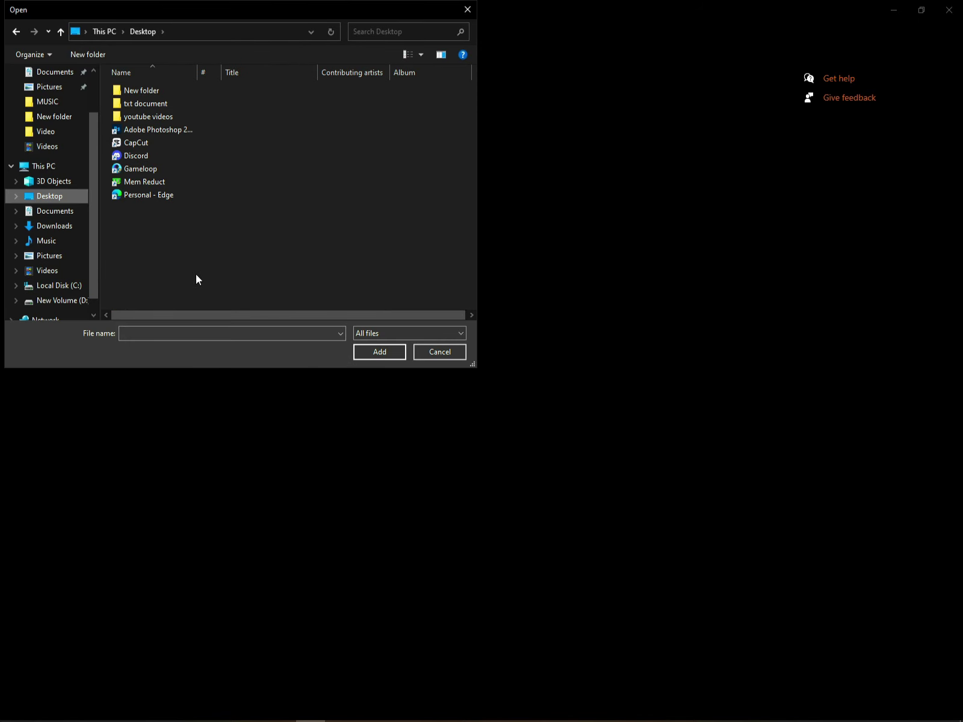
left_click(147, 169)
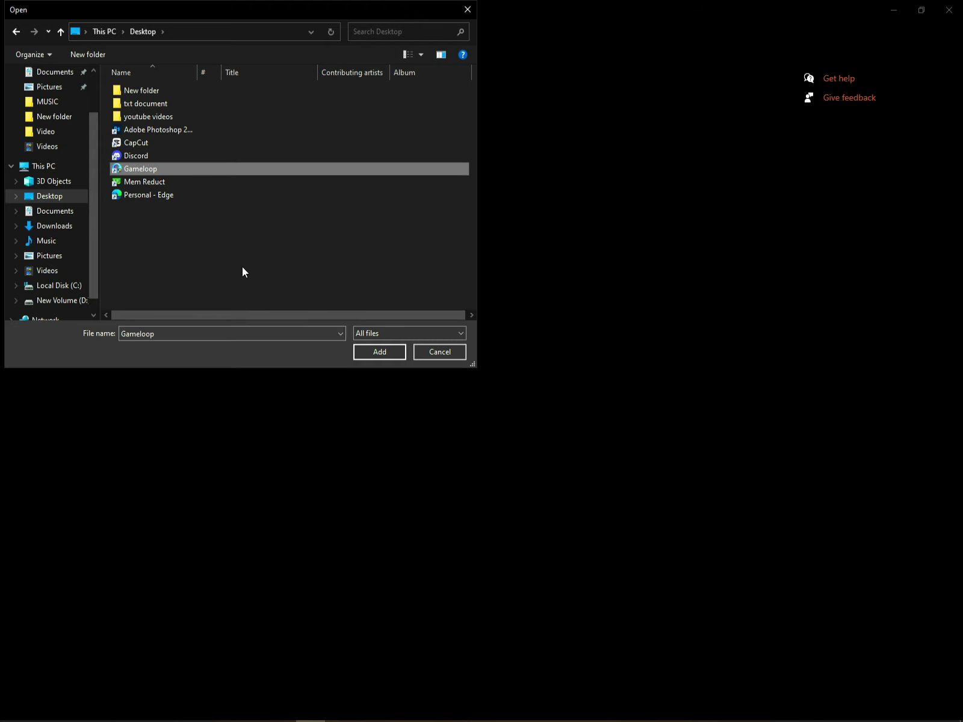
left_click(380, 353)
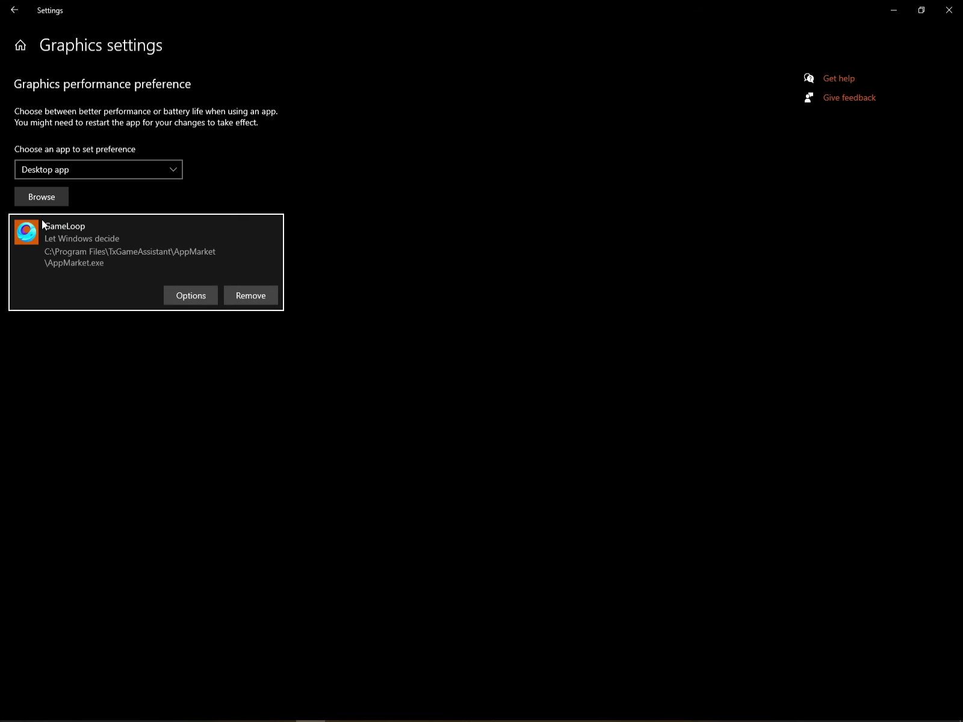
- Add AndroidEmulatorEn from the TxGameAssistant ui folder, reached through the Gameloop shortcut's file location, to the graphics performance preference list
left_click(50, 199)
left_click(141, 169)
right_click(141, 170)
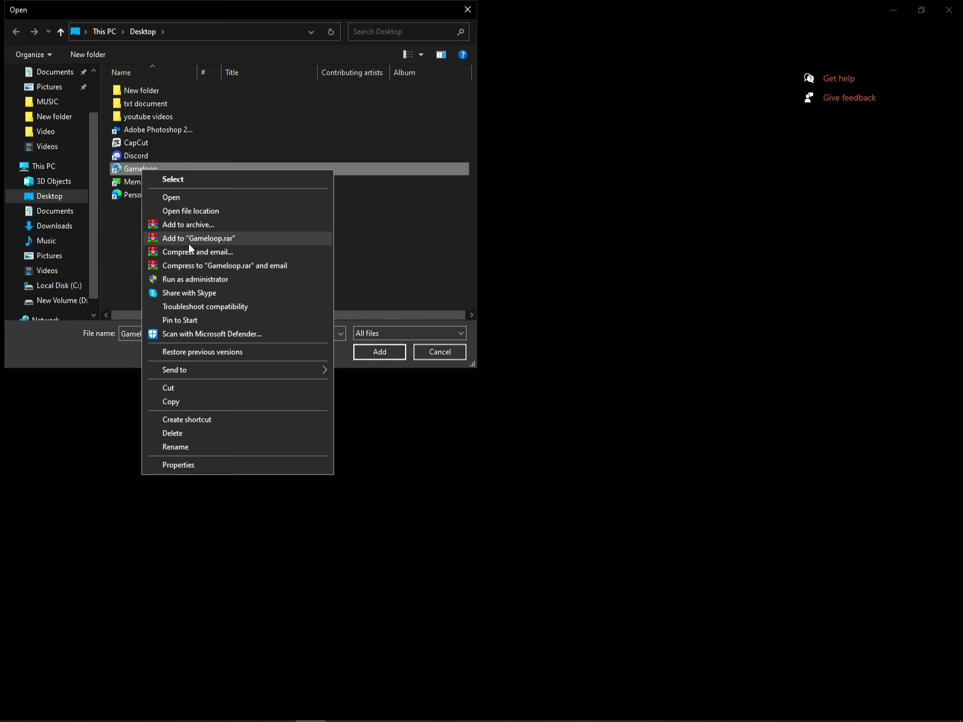
left_click(212, 212)
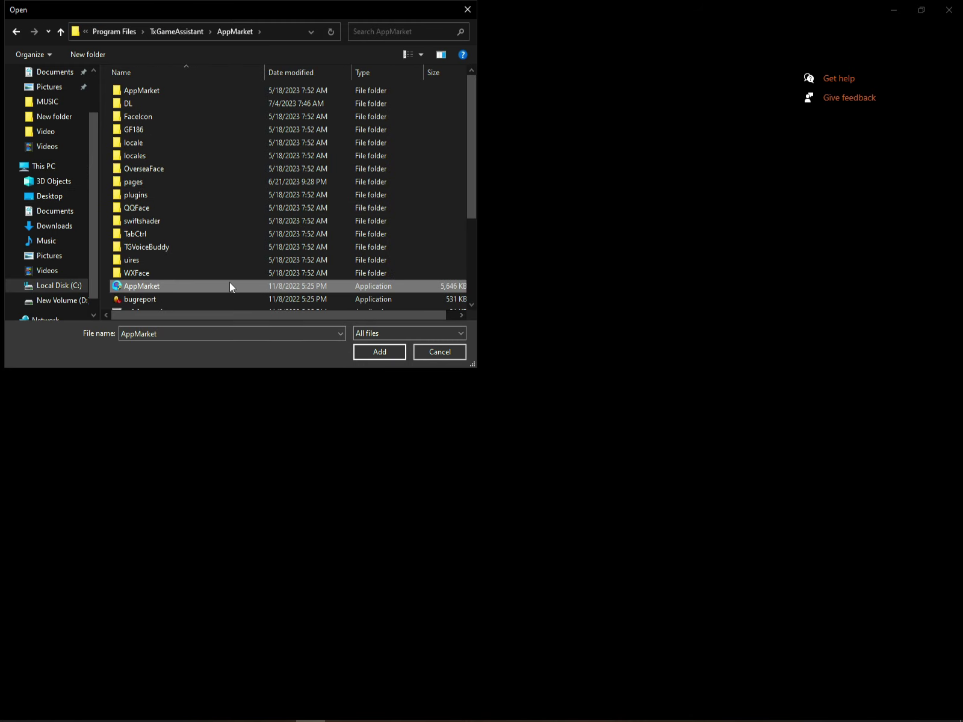
left_click(176, 32)
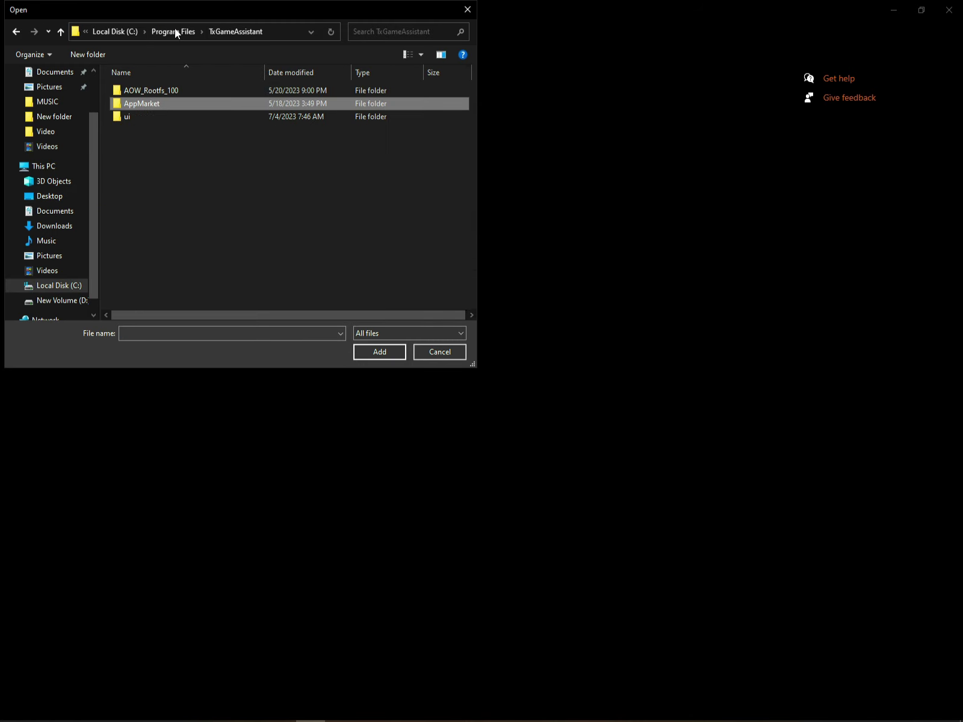
double_click(147, 116)
scroll(152, 263, "down", 1)
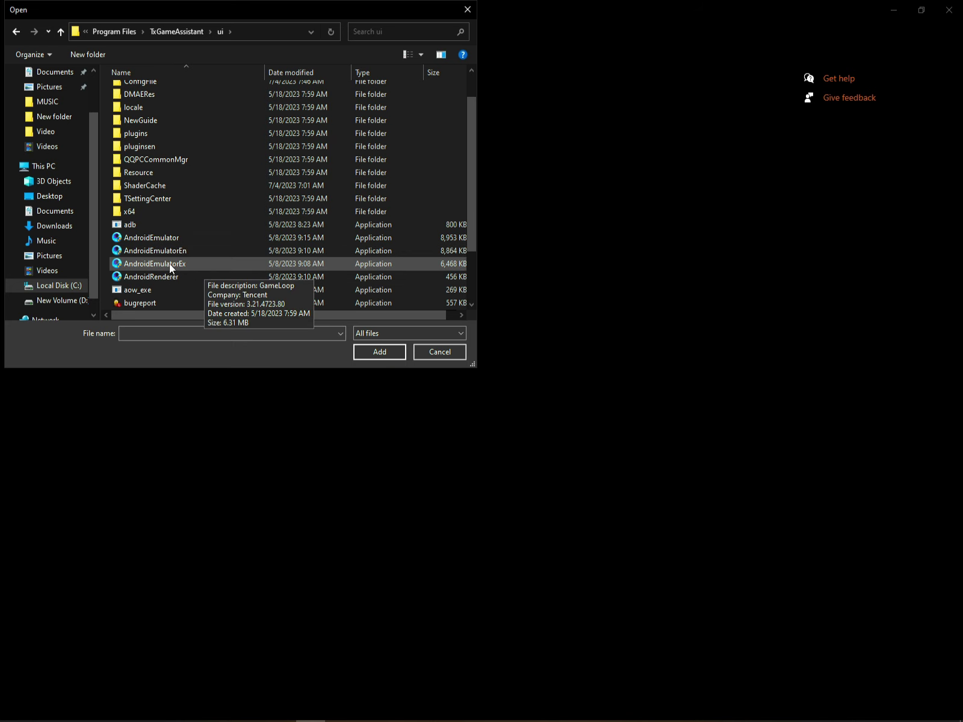
left_click(187, 251)
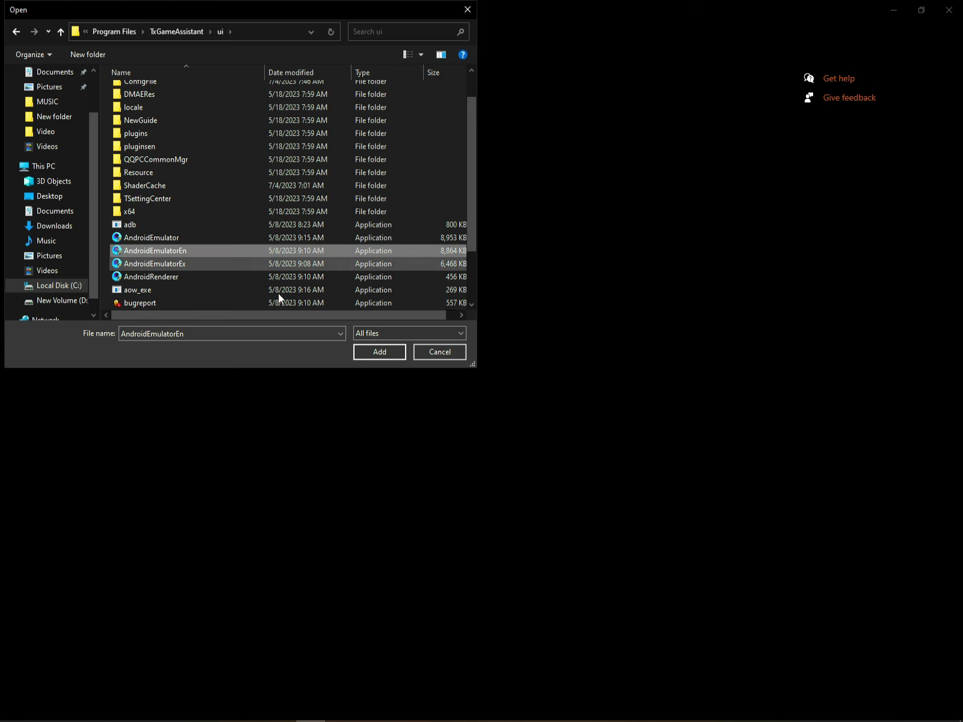
left_click(381, 353)
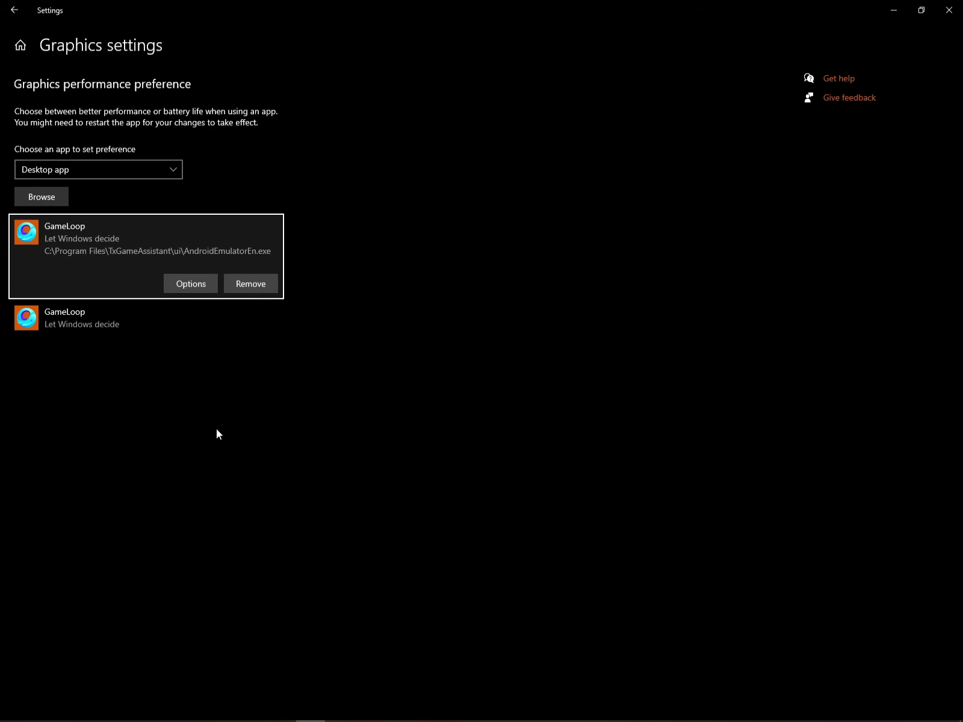
- Set the graphics preference of both GameLoop entries, AndroidEmulatorEn and AppMarket, to High performance and save each
left_click(205, 289)
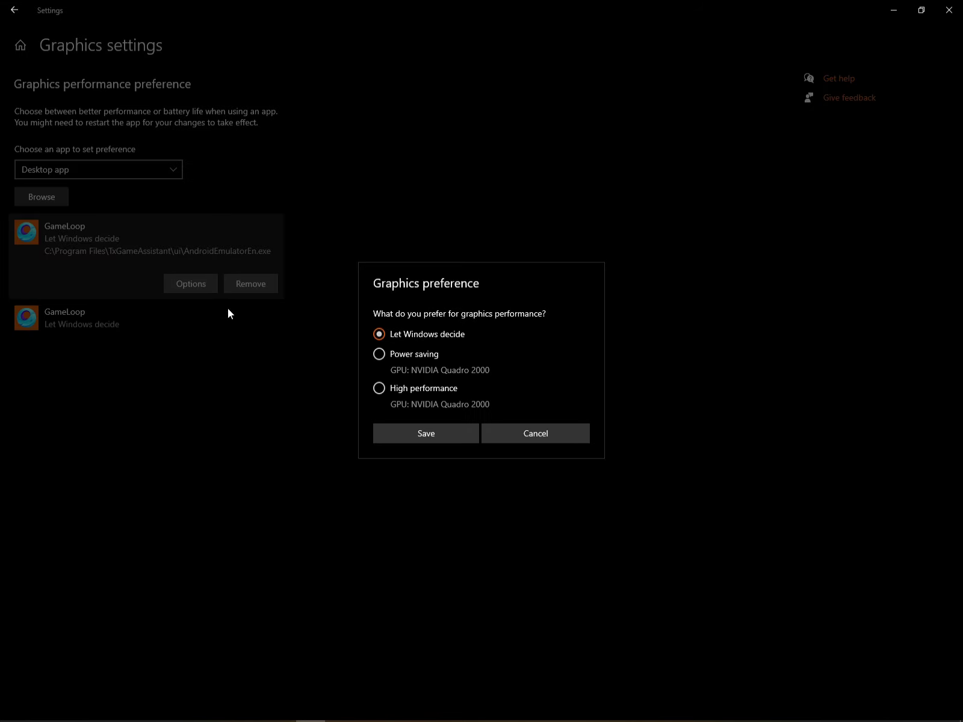
left_click(389, 389)
left_click(419, 431)
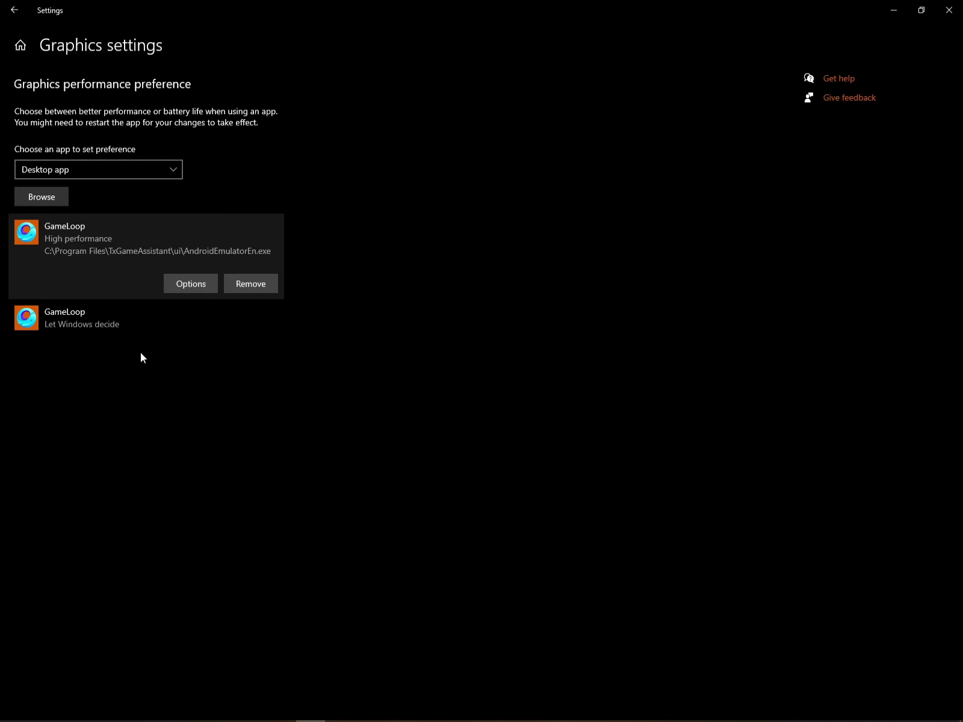
left_click(160, 332)
left_click(199, 337)
left_click(381, 389)
left_click(419, 431)
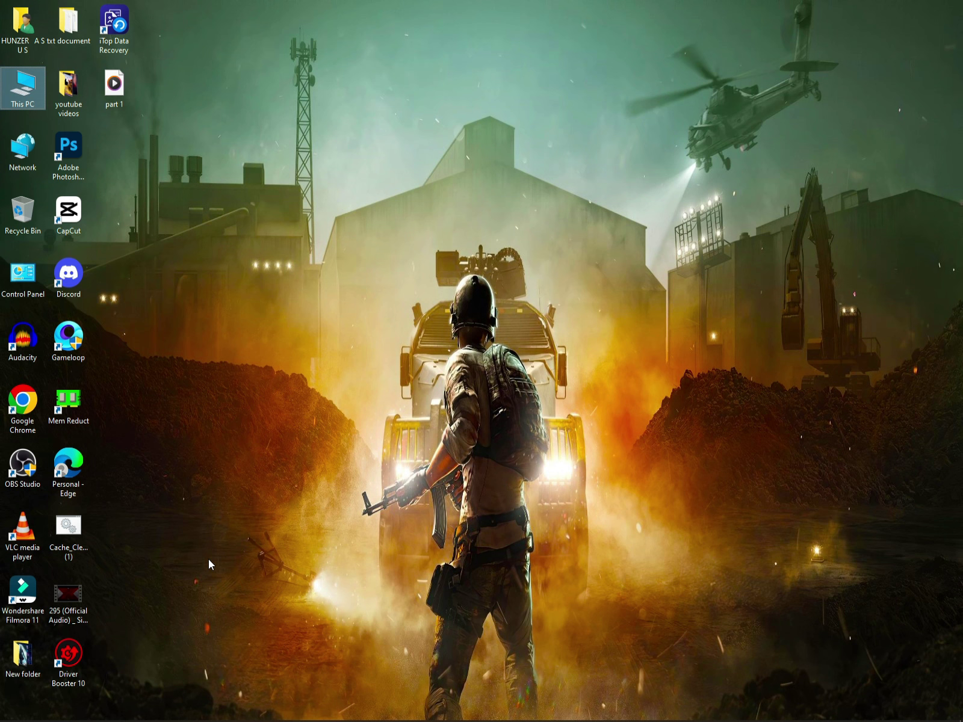
- Open the Windows Temp folder with the Run command temp, permanently delete all its items, and close the folder
key("super+r")
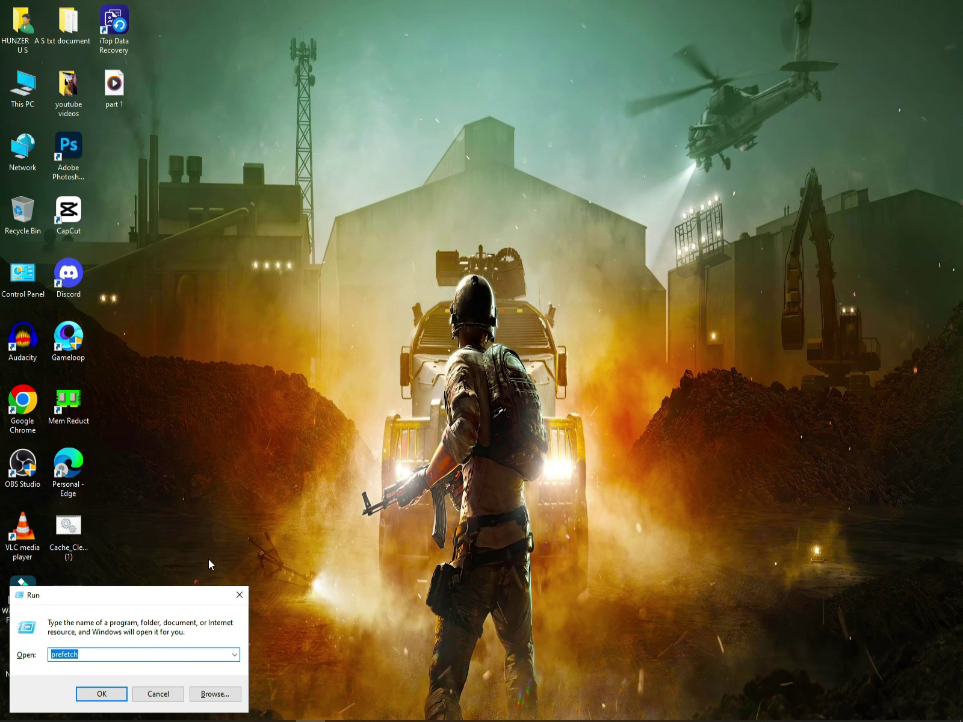
type("temp")
key("Return")
key("ctrl+a")
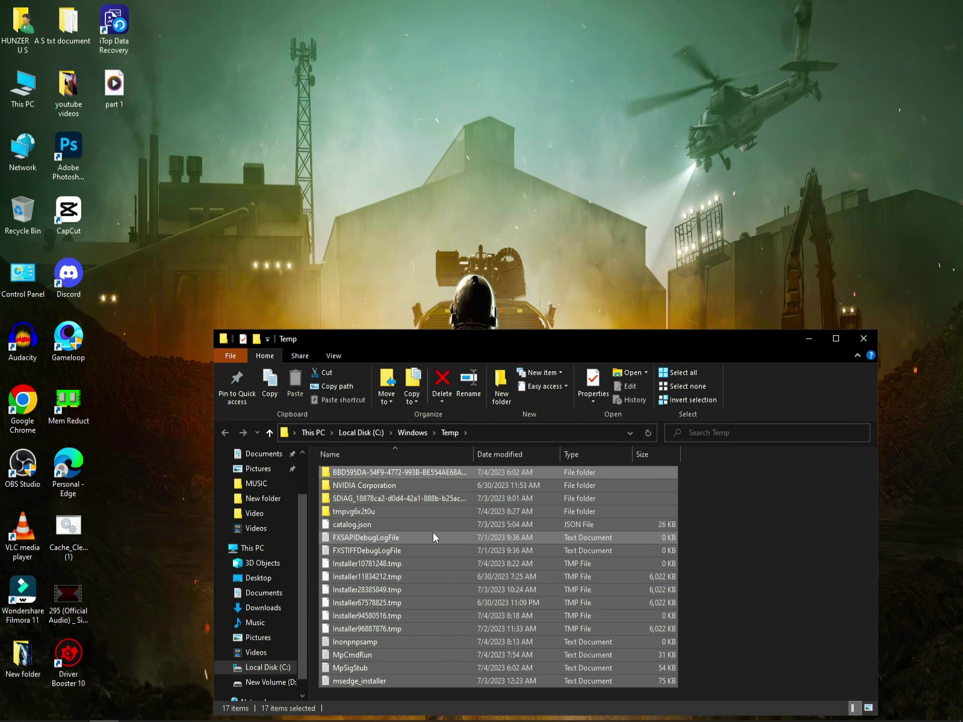
key("shift+Delete")
left_click(540, 379)
left_click(196, 287)
left_click(284, 305)
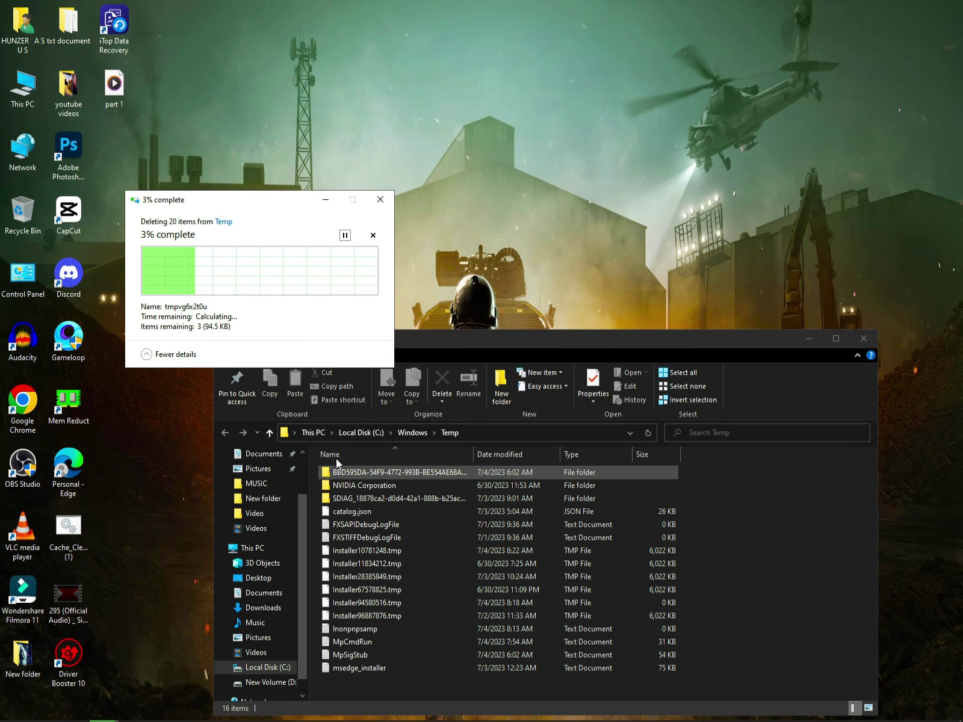
left_click(295, 363)
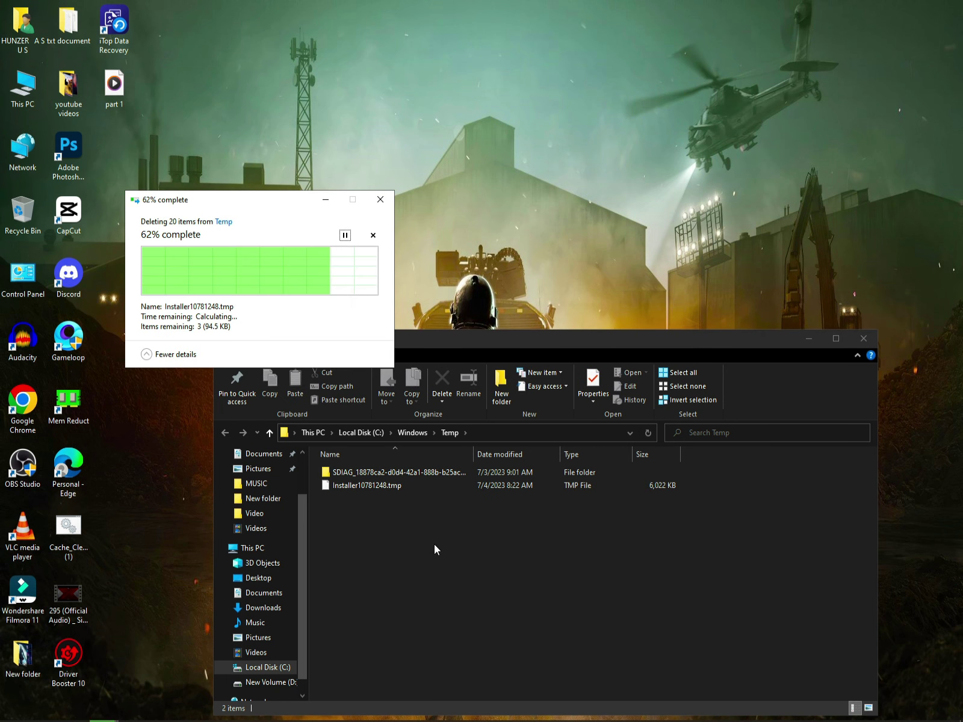
key("Escape")
left_click(863, 338)
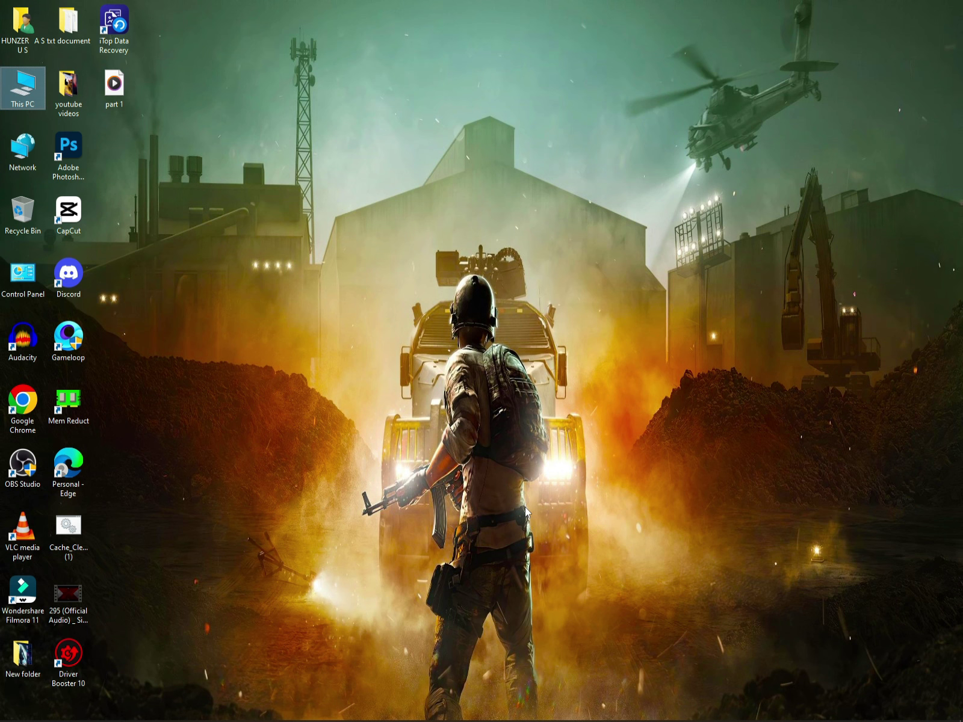
- Open the user profile's temporary files folder with the Run command %temp%
key("super+r")
type("temp")
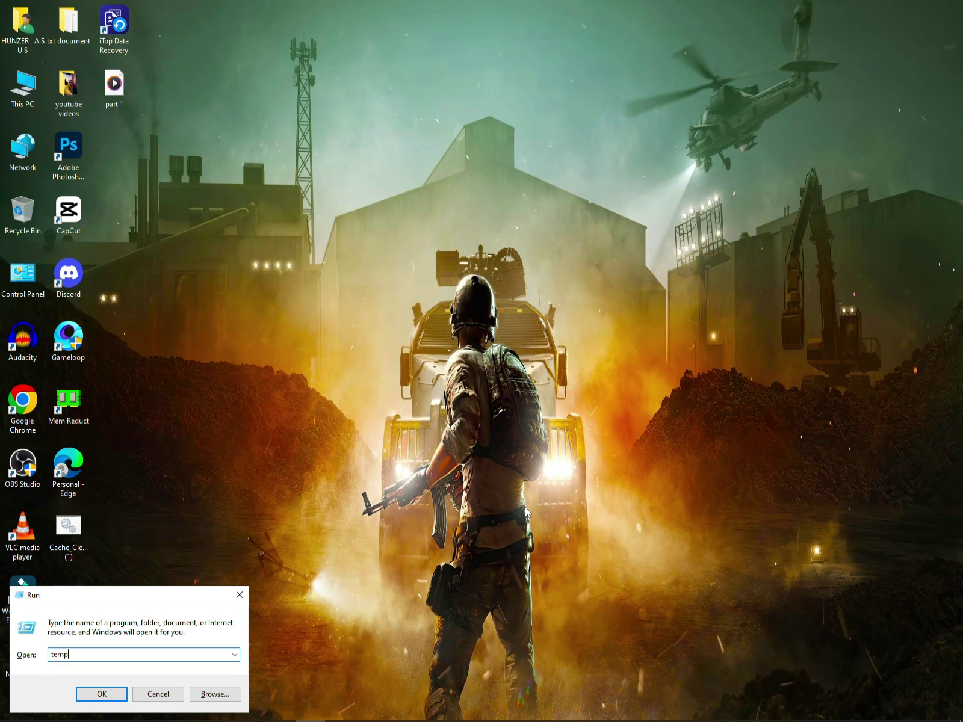
key("Home")
type("%")
key("End")
type("%")
key("Return")
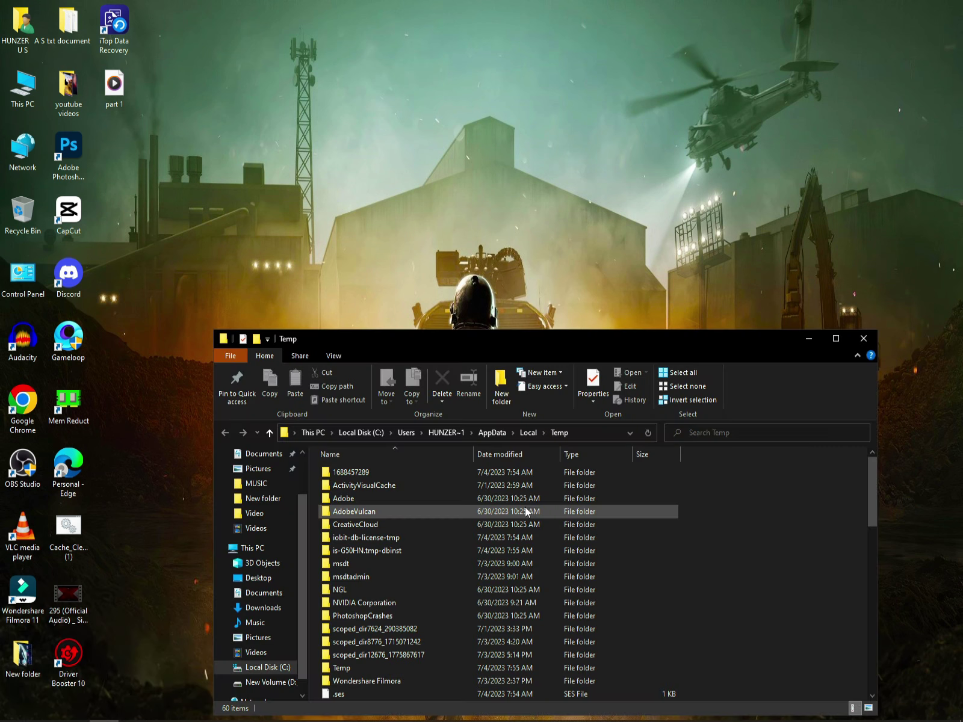
- Permanently delete all items in the user profile's Temp folder and return to the desktop
key("ctrl+a")
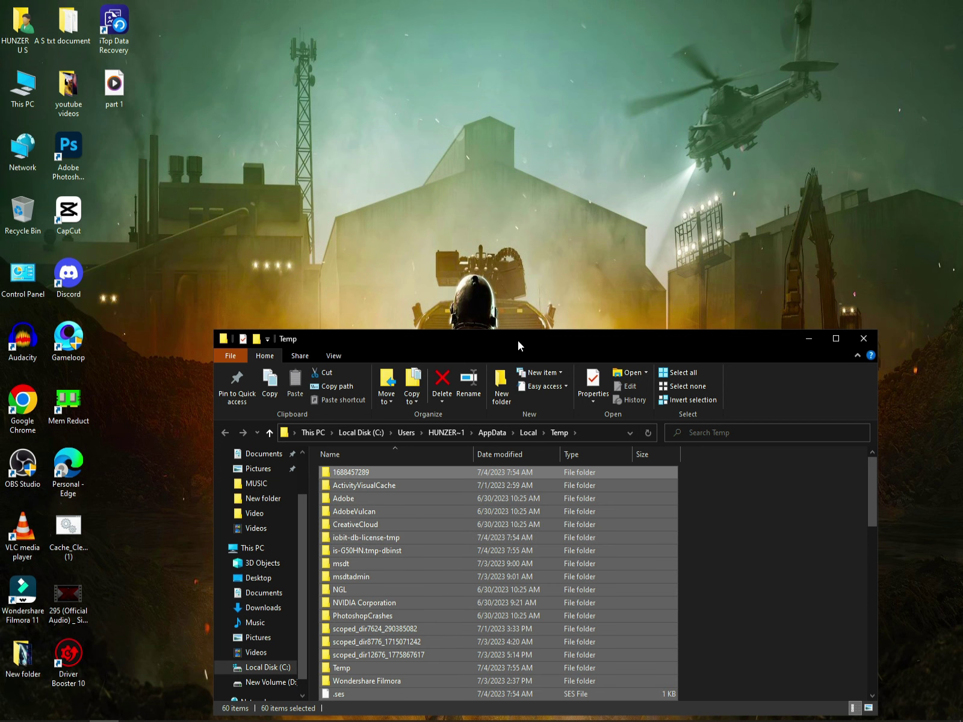
left_click_drag(519, 341, 428, 240)
key("shift+Delete")
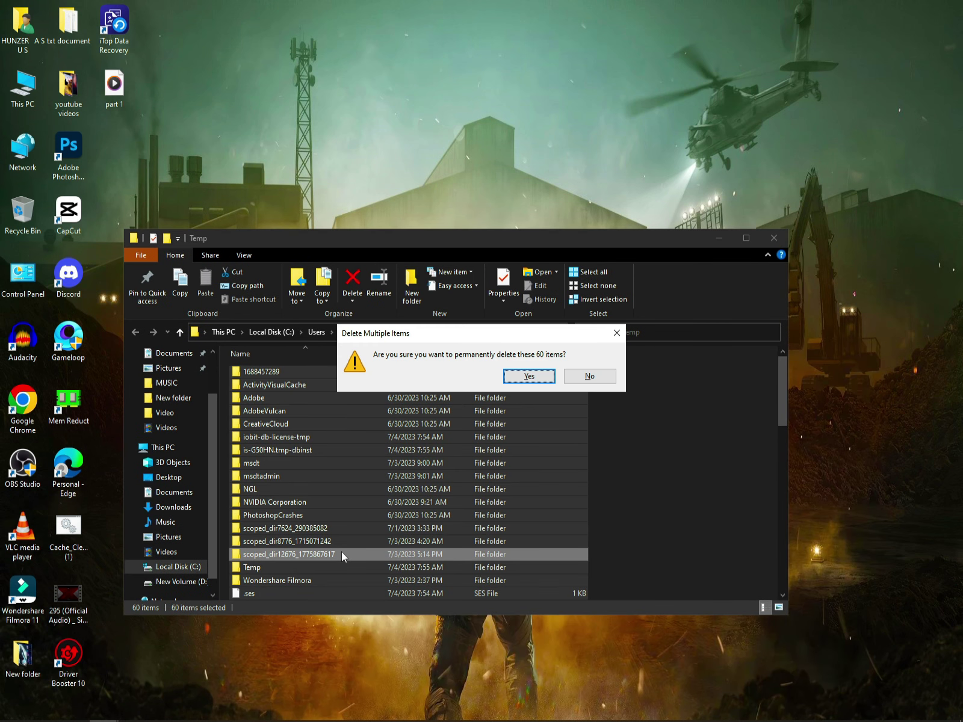
left_click(529, 378)
left_click(450, 304)
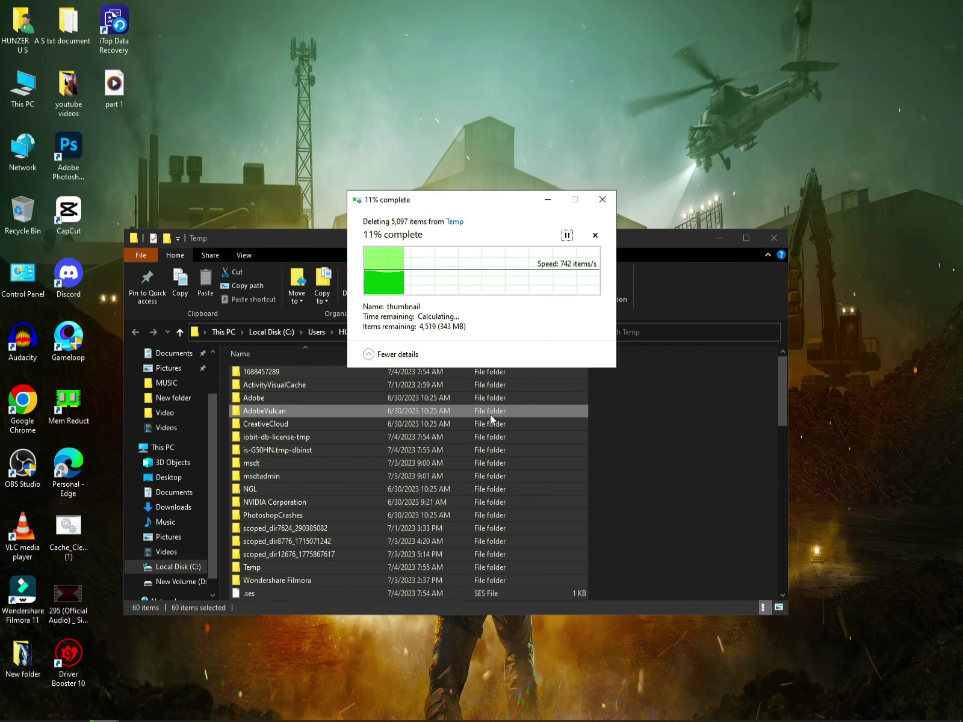
left_click(509, 338)
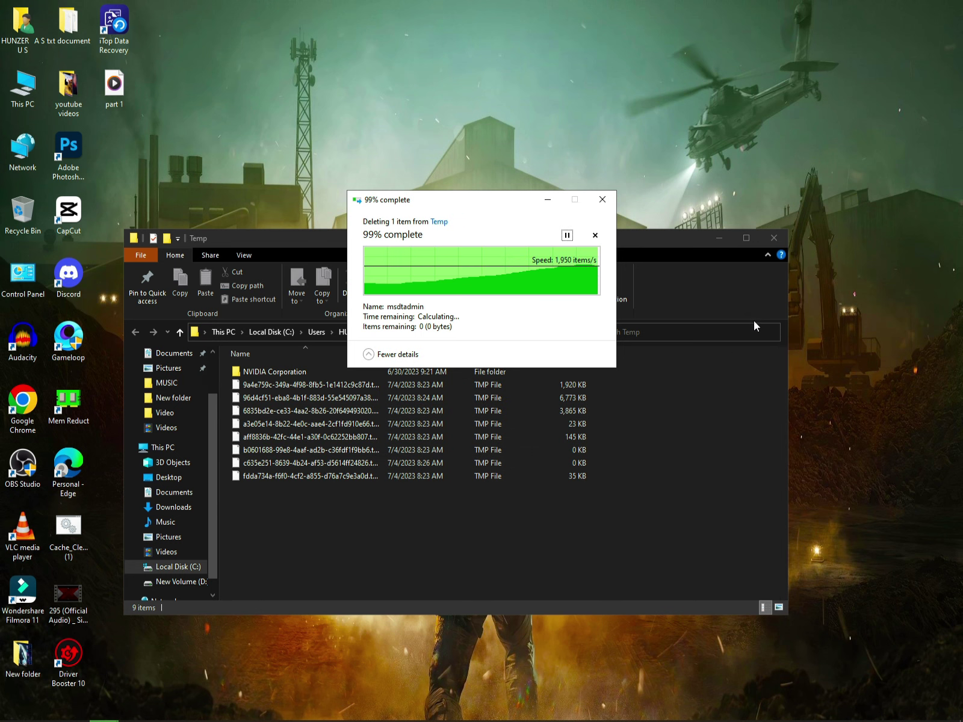
key("super+d")
- Open the Windows Prefetch folder with the Run command prefetch, permanently delete all its files, and close the folder
key("super+r")
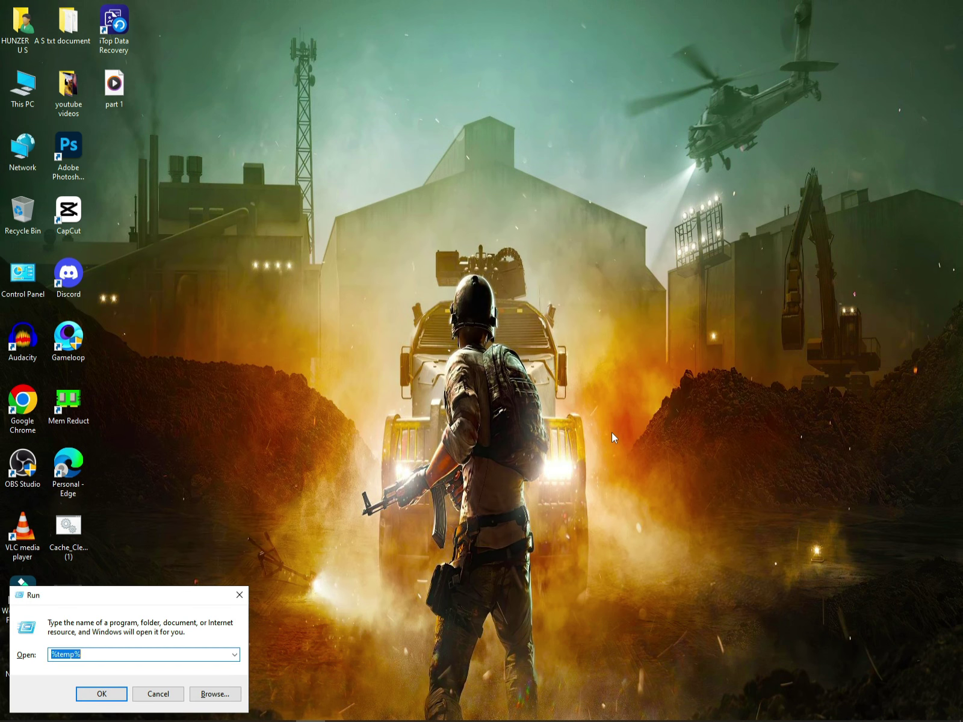
type("pre")
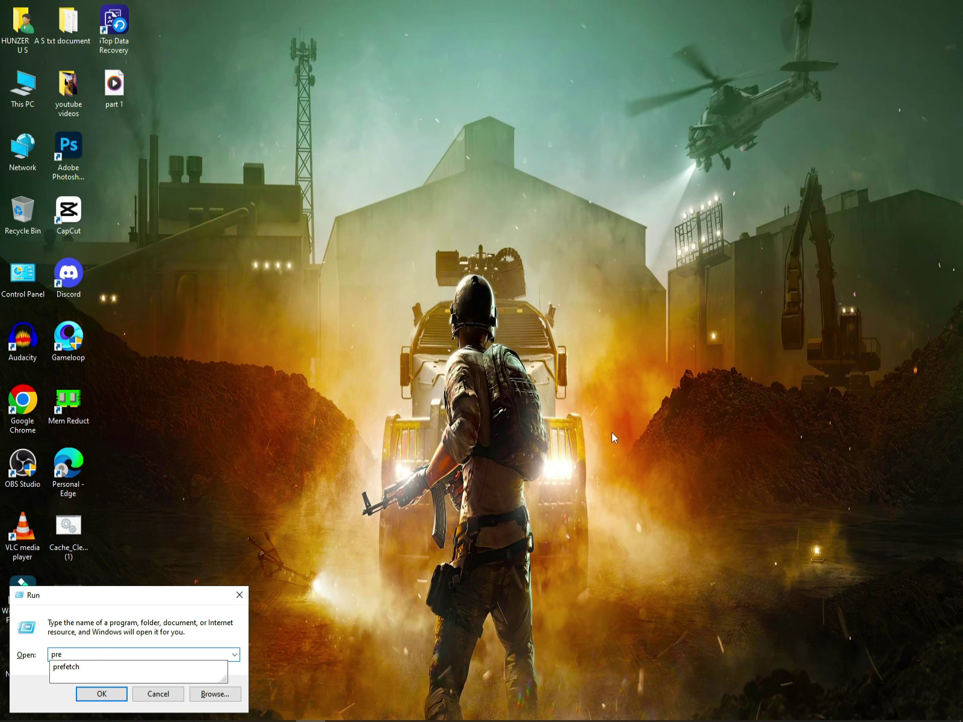
key("Down")
key("Return")
left_click(496, 383)
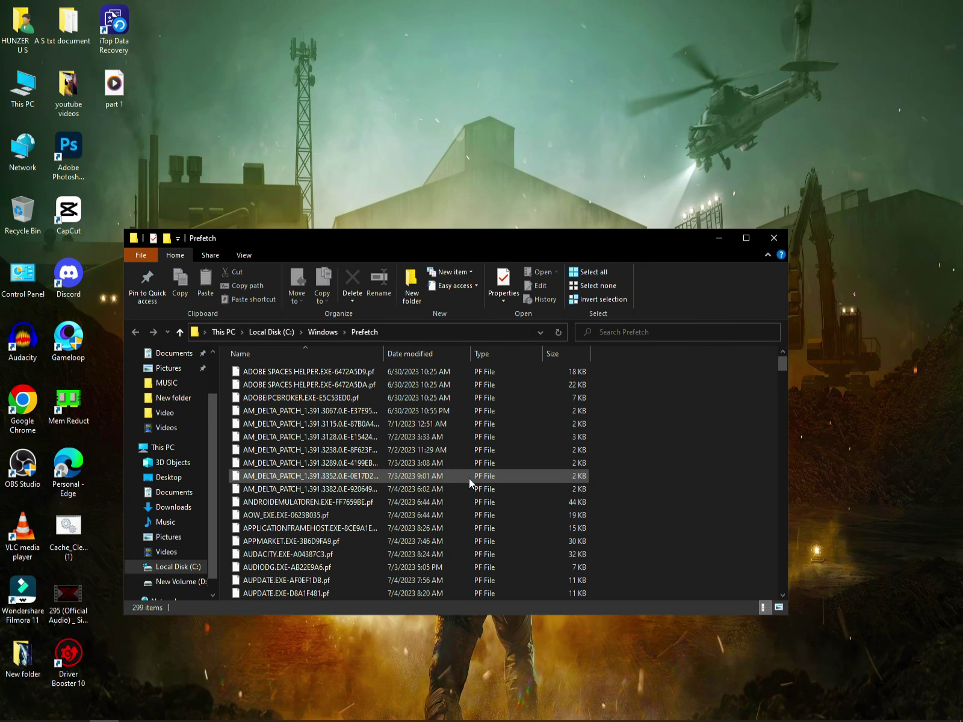
key("ctrl+a")
key("shift+Delete")
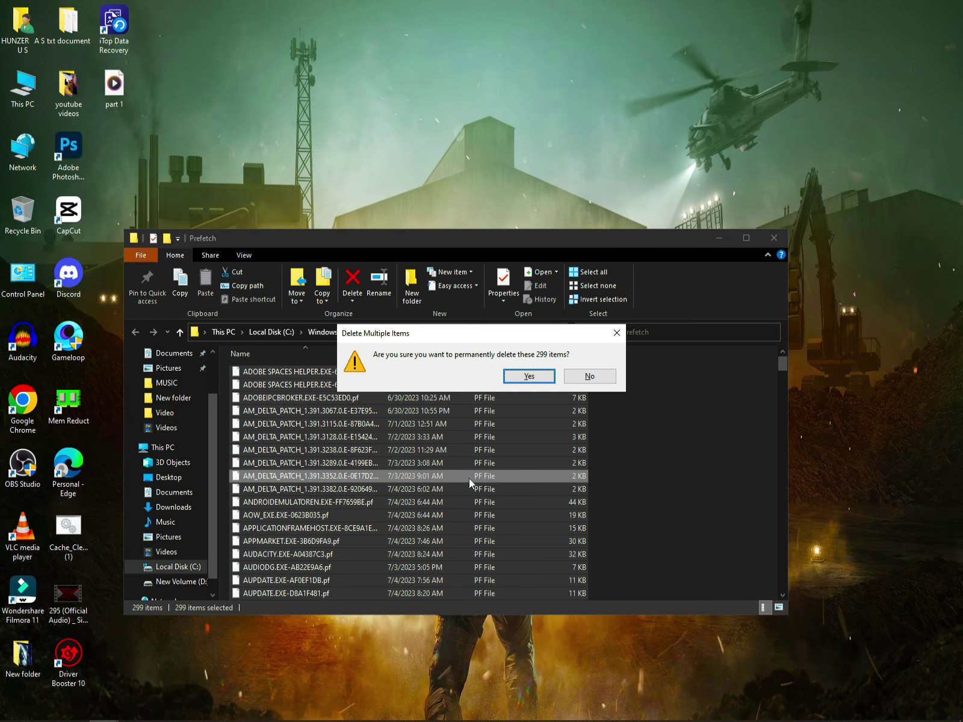
key("Return")
left_click(422, 306)
left_click(511, 323)
key("alt+F4")
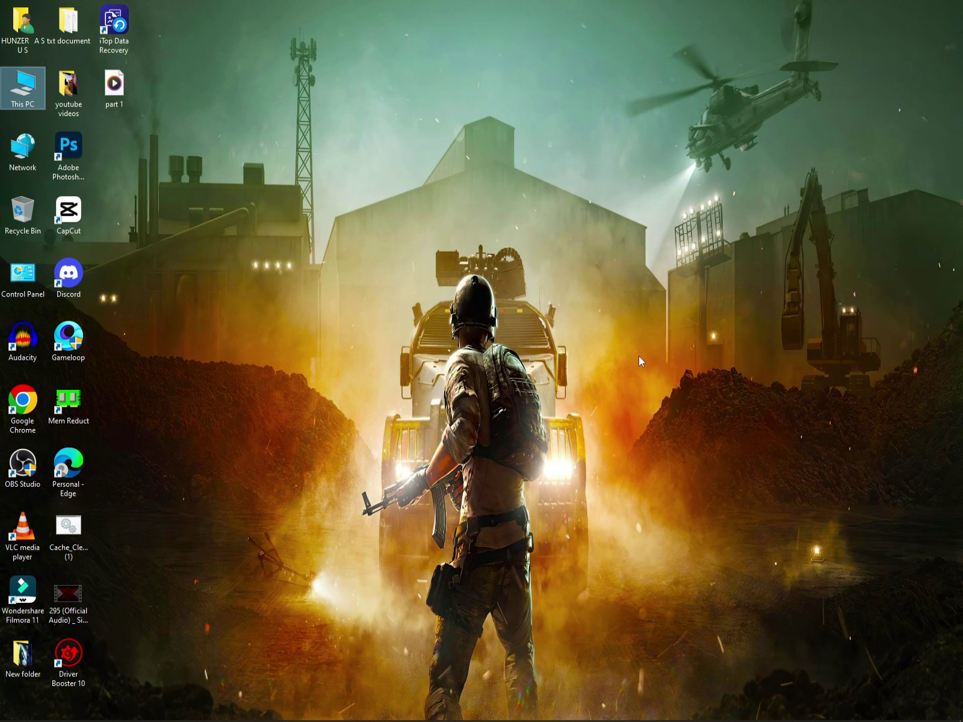
left_click(334, 356)
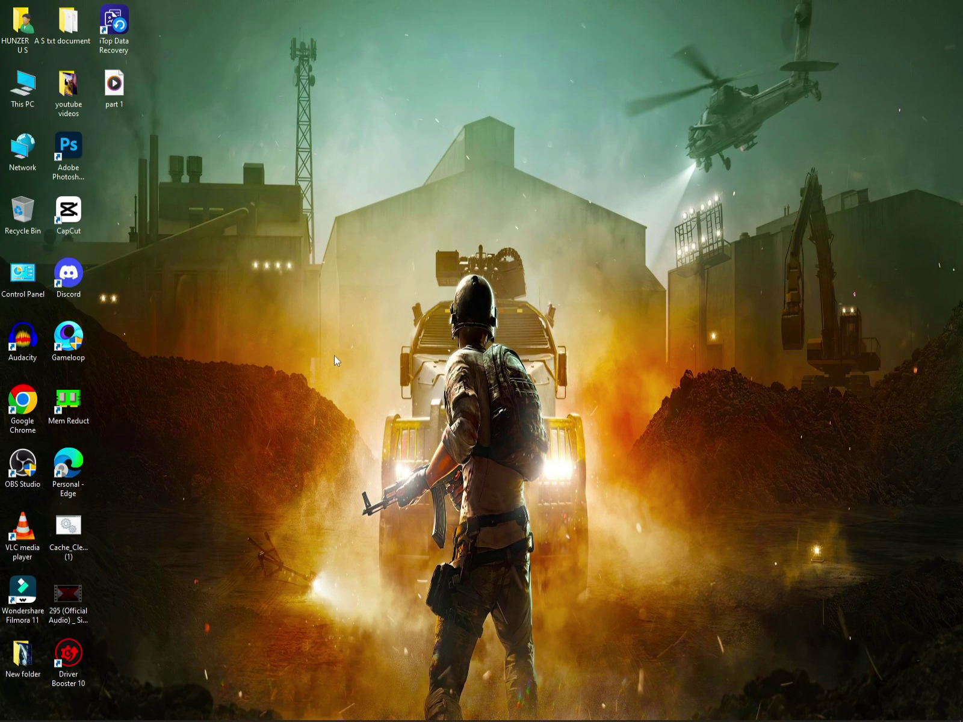